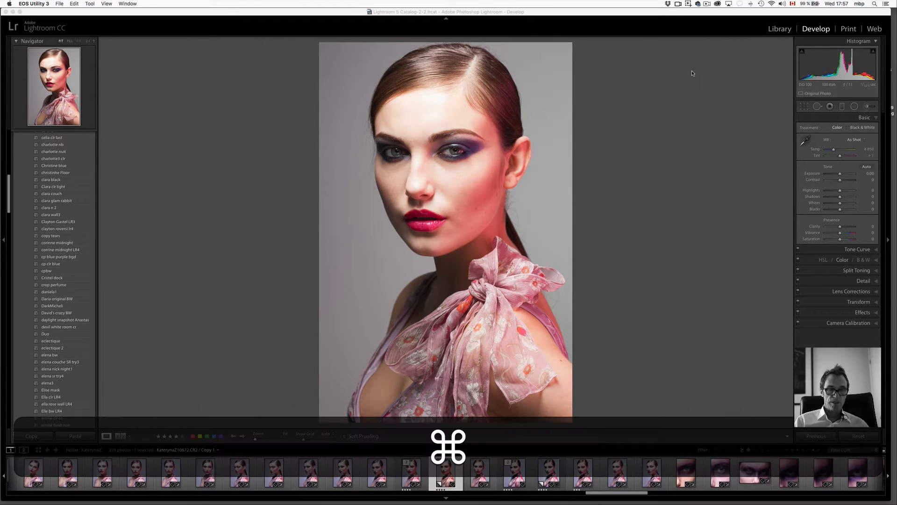
- Set the white balance by sampling the neutral grey background beside the model's neck
{"action": "key", "text": "super+apostrophe"}
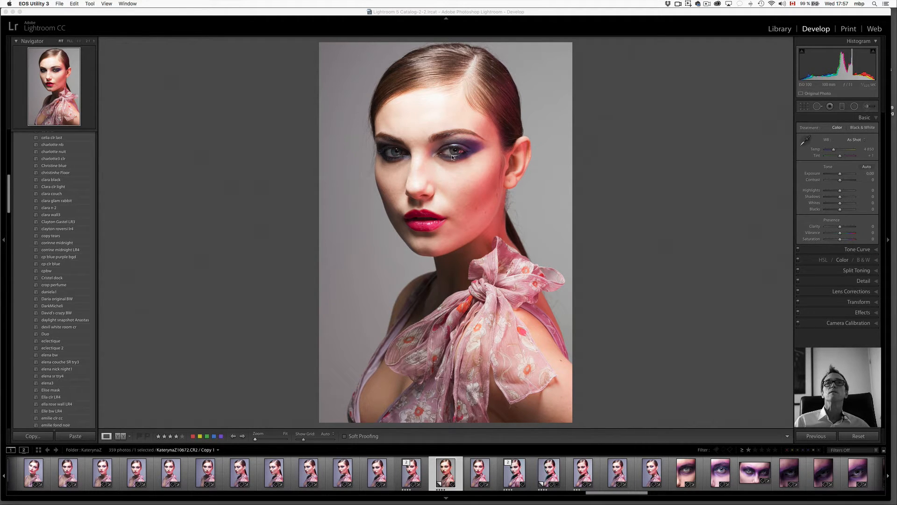
{"action": "left_click", "coordinate": [742, 171]}
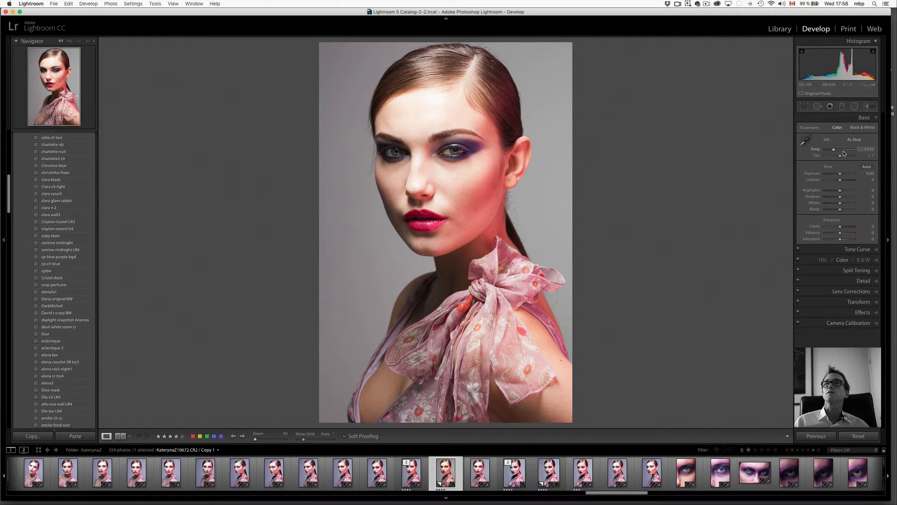
{"action": "left_click", "coordinate": [804, 141]}
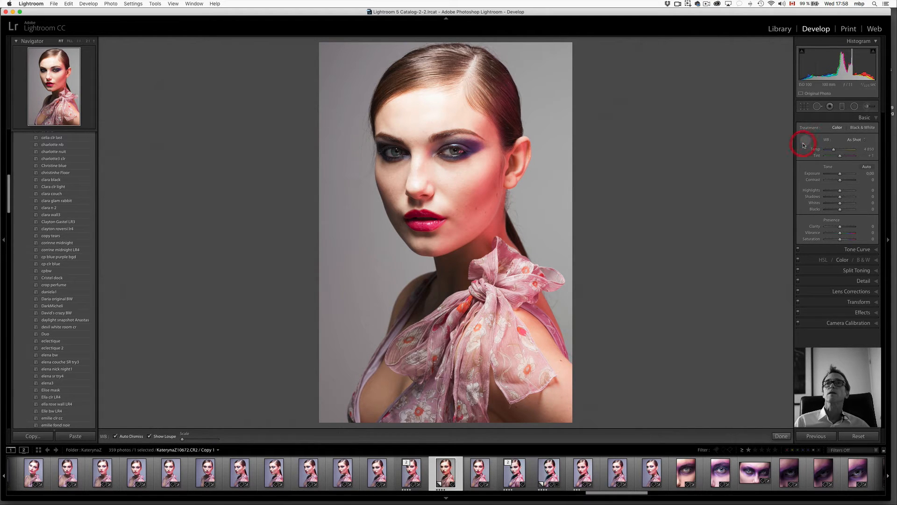
{"action": "left_click", "coordinate": [544, 189]}
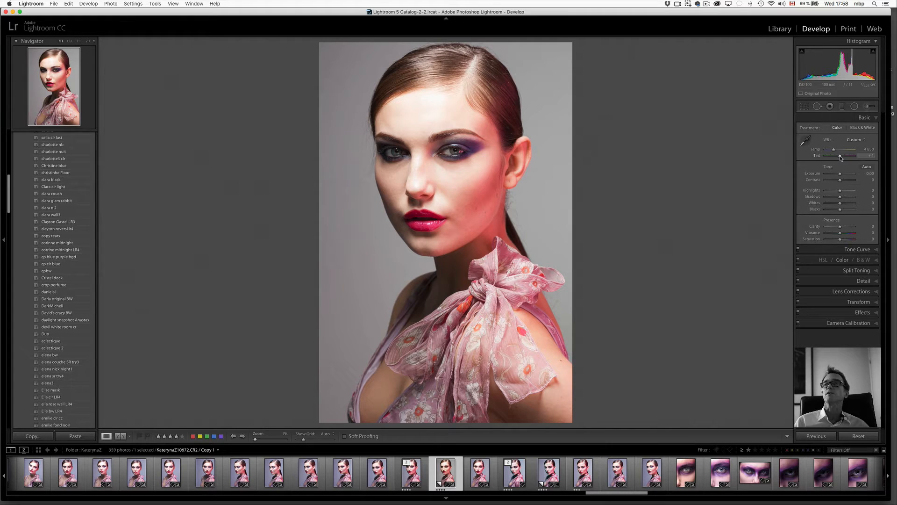
- Fine-tune the white balance to a Tint of −2 and a Temp of about 4,760
{"action": "left_click_drag", "start_coordinate": [840, 156], "coordinate": [841, 157]}
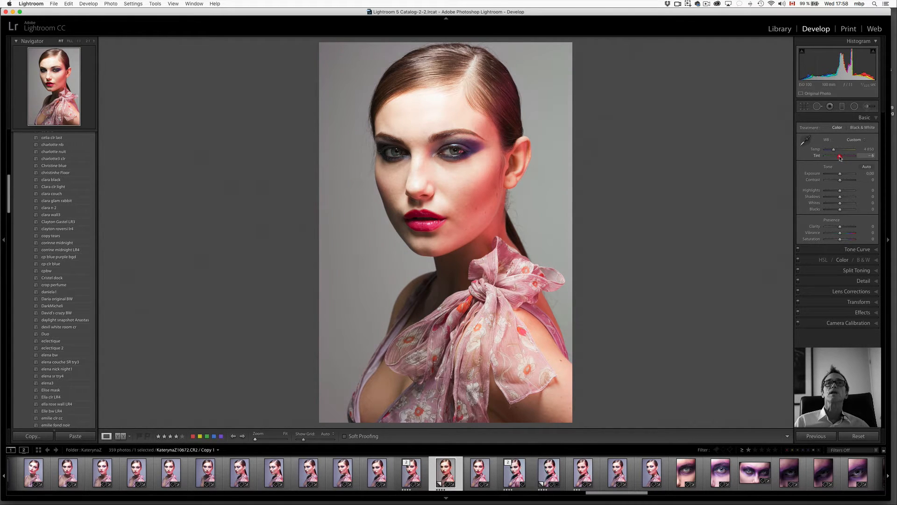
{"action": "left_click_drag", "start_coordinate": [840, 157], "coordinate": [842, 158]}
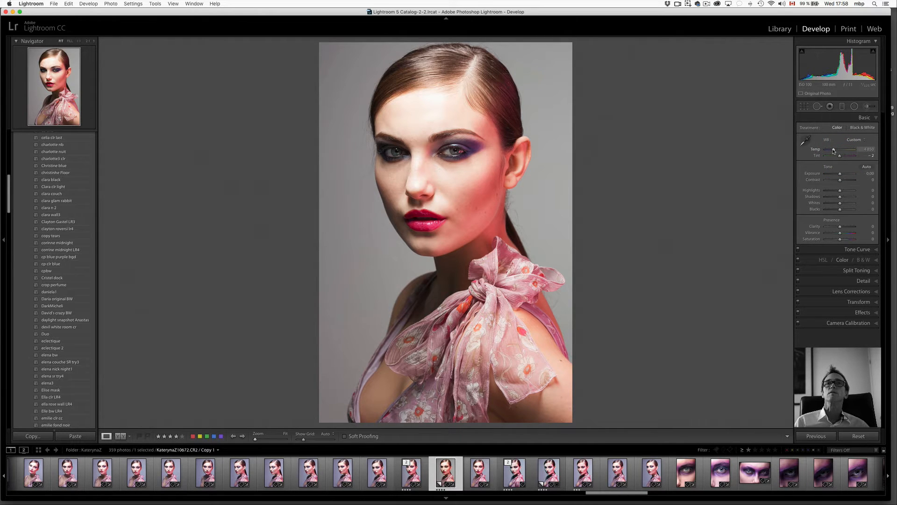
{"action": "left_click_drag", "start_coordinate": [834, 151], "coordinate": [834, 151]}
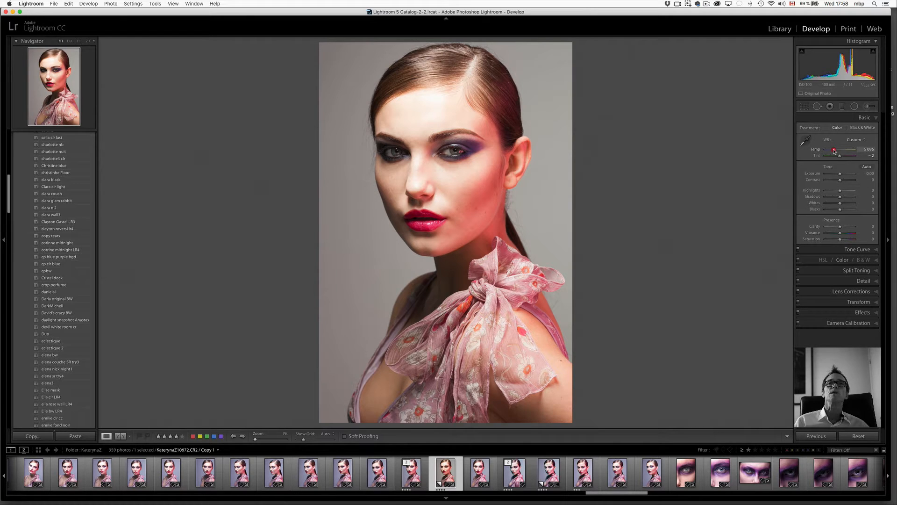
{"action": "left_click_drag", "start_coordinate": [835, 151], "coordinate": [833, 151]}
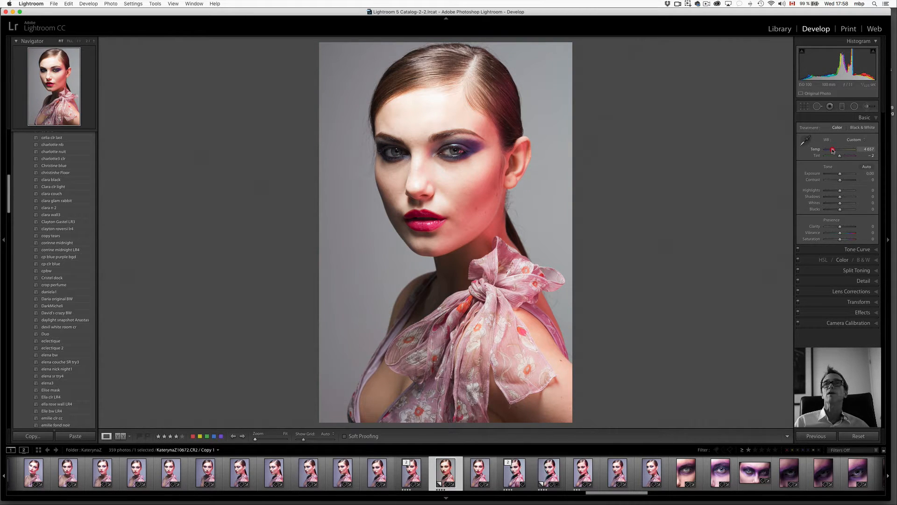
{"action": "left_click_drag", "start_coordinate": [832, 151], "coordinate": [834, 151]}
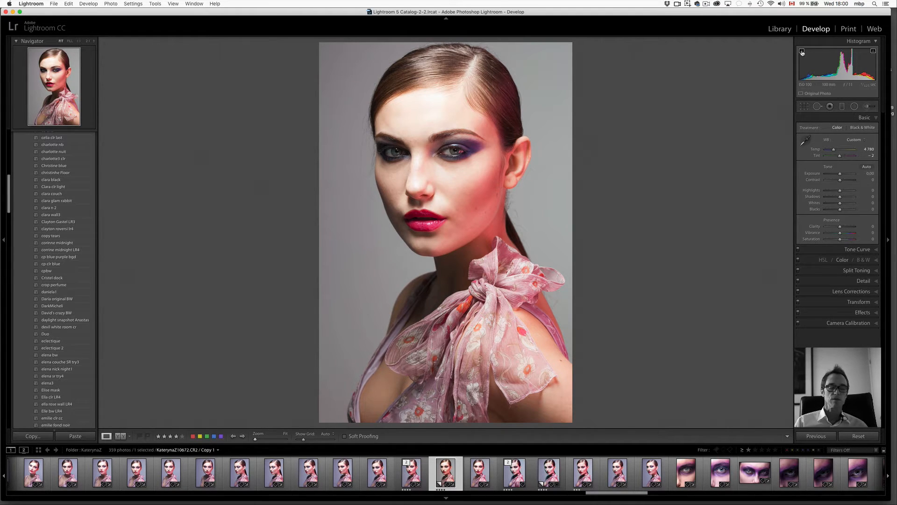
- Toggle the clipping indicators and lower the photo's overall Highlights to −37
{"action": "key", "text": "j"}
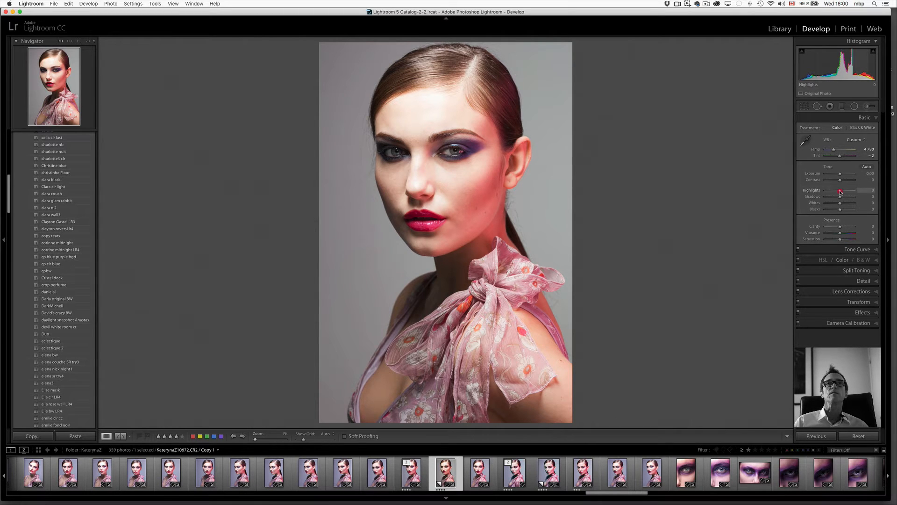
{"action": "left_click_drag", "start_coordinate": [840, 191], "coordinate": [836, 192]}
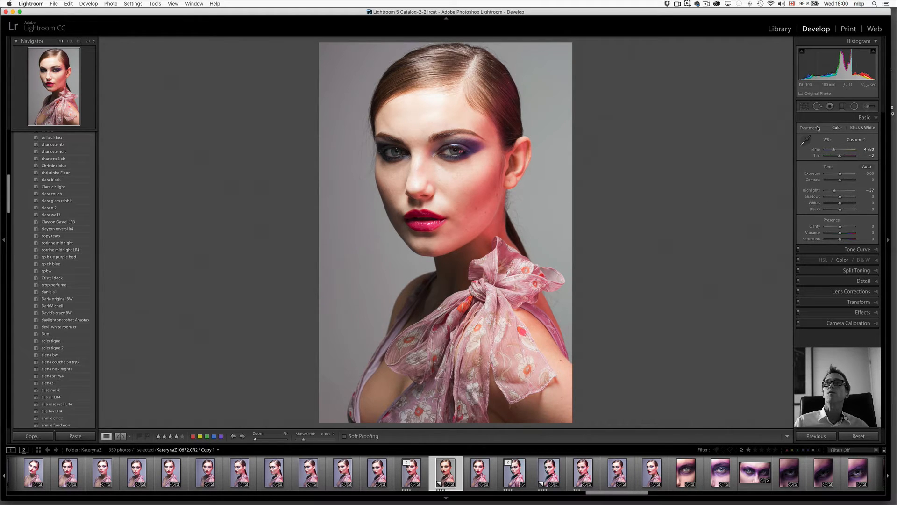
- Set up a new Adjustment Brush mask with the Highlights effect at −29
{"action": "left_click", "coordinate": [868, 107]}
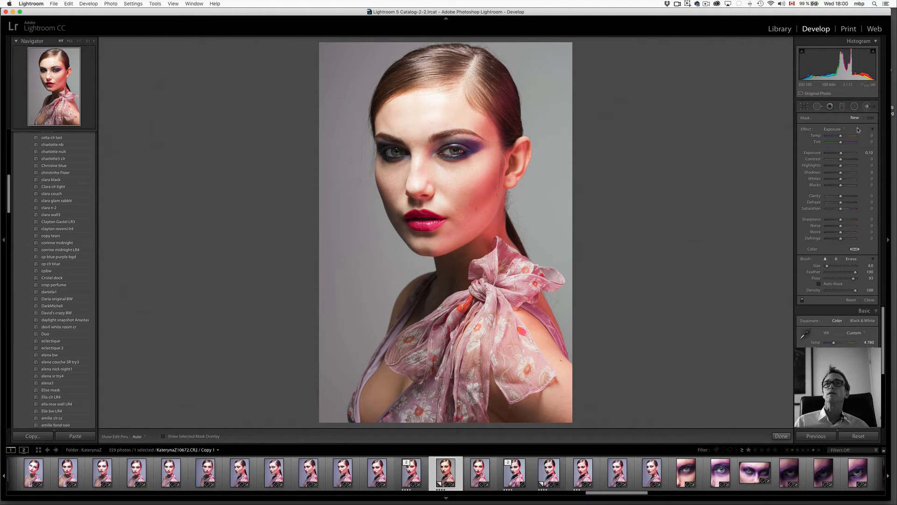
{"action": "left_click", "coordinate": [839, 131]}
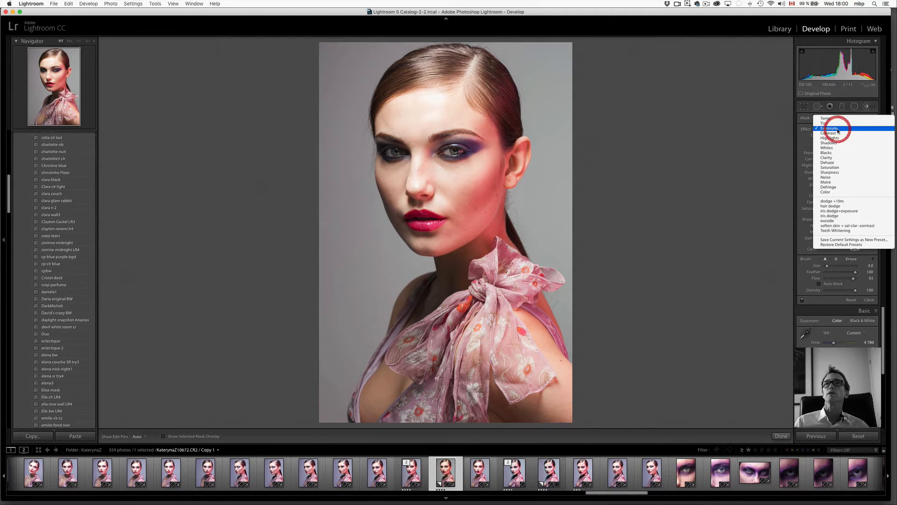
{"action": "left_click", "coordinate": [835, 138]}
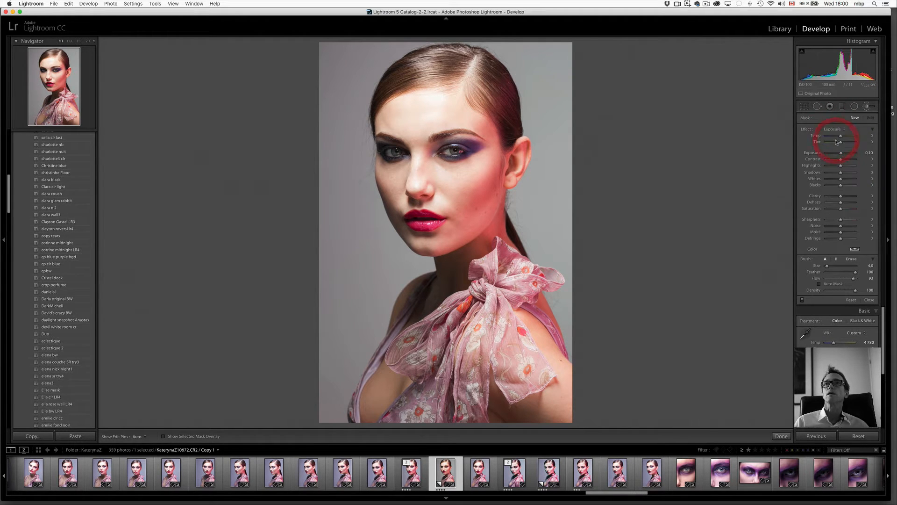
{"action": "left_click_drag", "start_coordinate": [835, 165], "coordinate": [837, 167]}
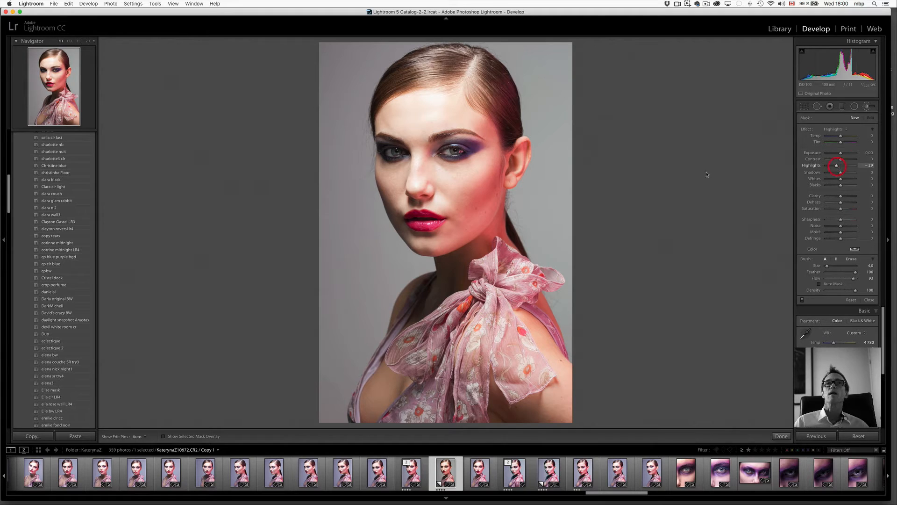
- Paint the Highlights reduction over the bright areas of the forehead, hair parting, cheek and nose bridge, reducing the brush size from 16 to 6
{"action": "scroll", "coordinate": [443, 100], "scroll_direction": "up", "scroll_amount": 5}
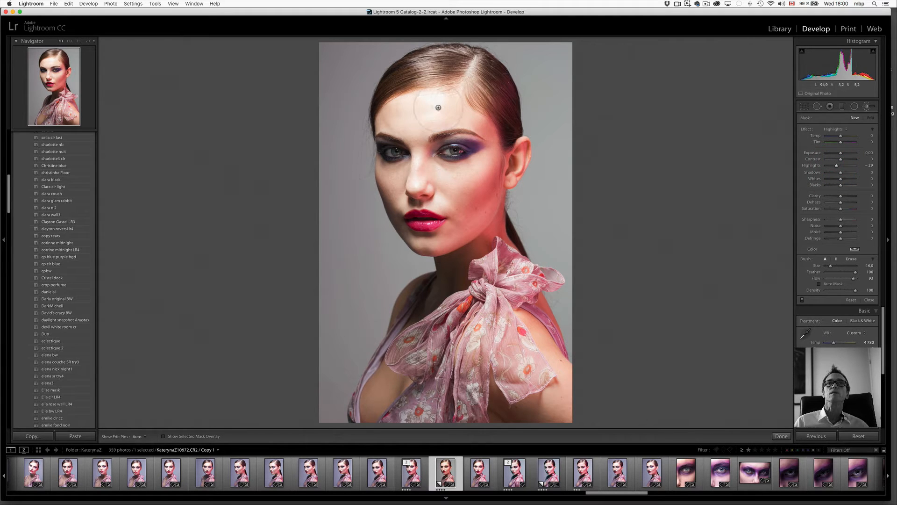
{"action": "mouse_move", "coordinate": [439, 107]}
{"action": "left_mouse_down"}
{"action": "mouse_move", "coordinate": [438, 100]}
{"action": "mouse_move", "coordinate": [409, 104]}
{"action": "mouse_move", "coordinate": [419, 119]}
{"action": "mouse_move", "coordinate": [439, 106]}
{"action": "mouse_move", "coordinate": [425, 100]}
{"action": "mouse_move", "coordinate": [470, 113]}
{"action": "mouse_move", "coordinate": [458, 102]}
{"action": "mouse_move", "coordinate": [415, 124]}
{"action": "left_mouse_up"}
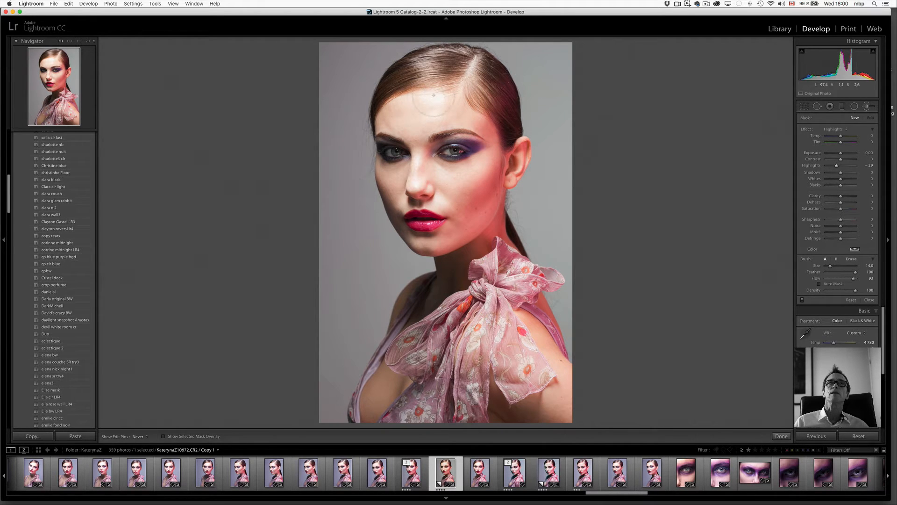
{"action": "left_click_drag", "start_coordinate": [440, 101], "coordinate": [425, 106]}
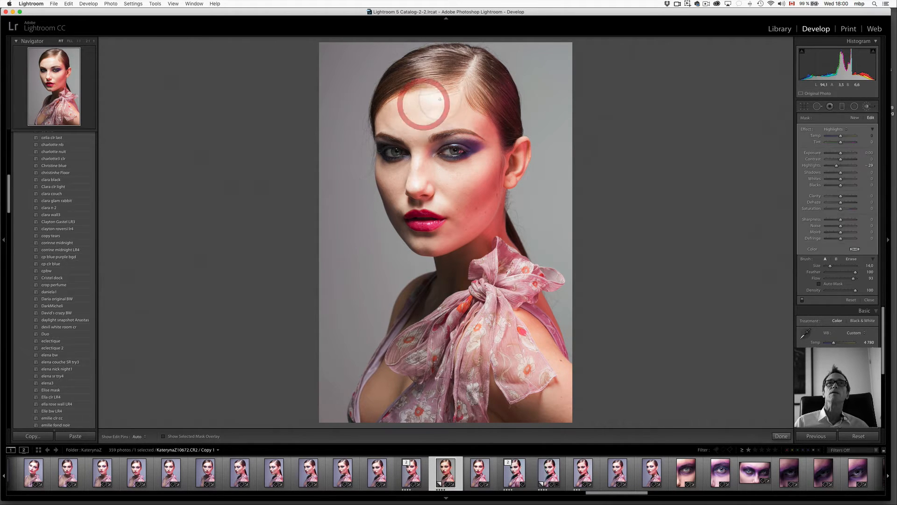
{"action": "scroll", "coordinate": [436, 101], "scroll_direction": "down", "scroll_amount": 3}
{"action": "left_click", "coordinate": [423, 96]}
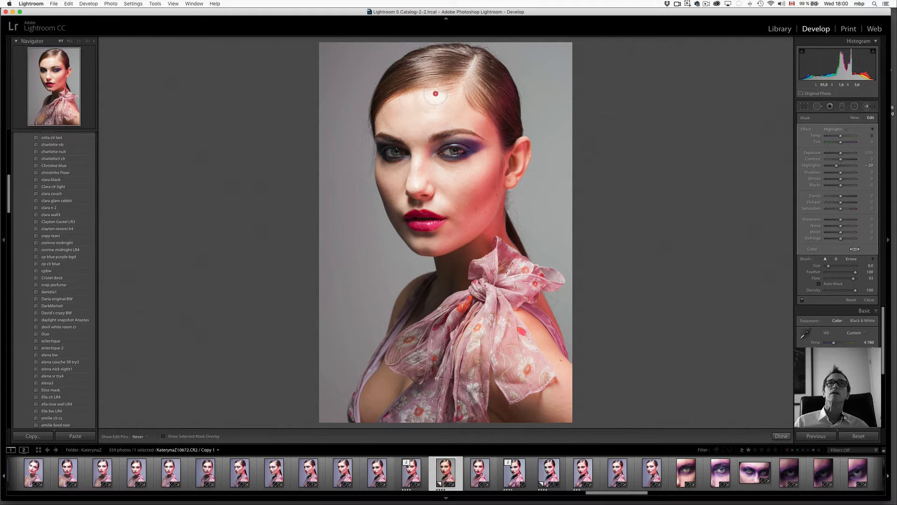
{"action": "mouse_move", "coordinate": [423, 96]}
{"action": "left_mouse_down"}
{"action": "mouse_move", "coordinate": [403, 102]}
{"action": "mouse_move", "coordinate": [415, 124]}
{"action": "mouse_move", "coordinate": [447, 115]}
{"action": "mouse_move", "coordinate": [439, 102]}
{"action": "mouse_move", "coordinate": [447, 104]}
{"action": "left_mouse_up"}
{"action": "scroll", "coordinate": [462, 89], "scroll_direction": "down", "scroll_amount": 2}
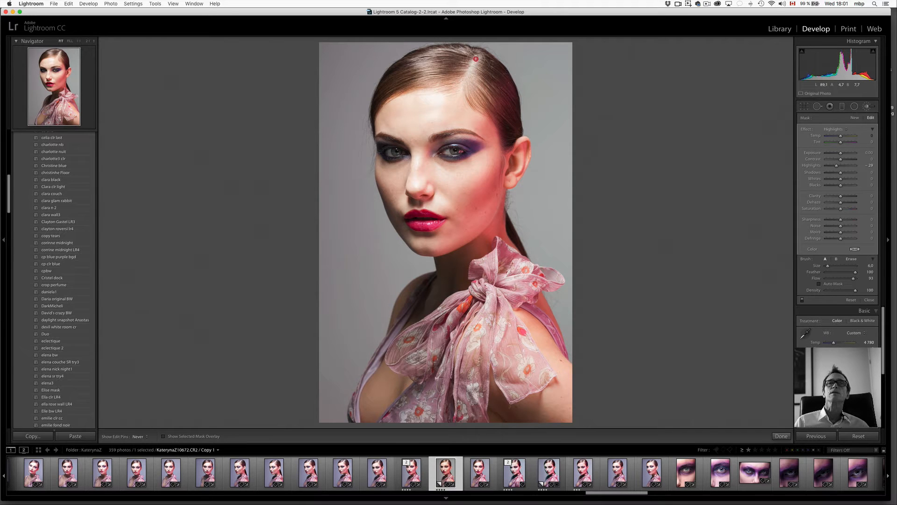
{"action": "left_click_drag", "start_coordinate": [466, 79], "coordinate": [470, 106]}
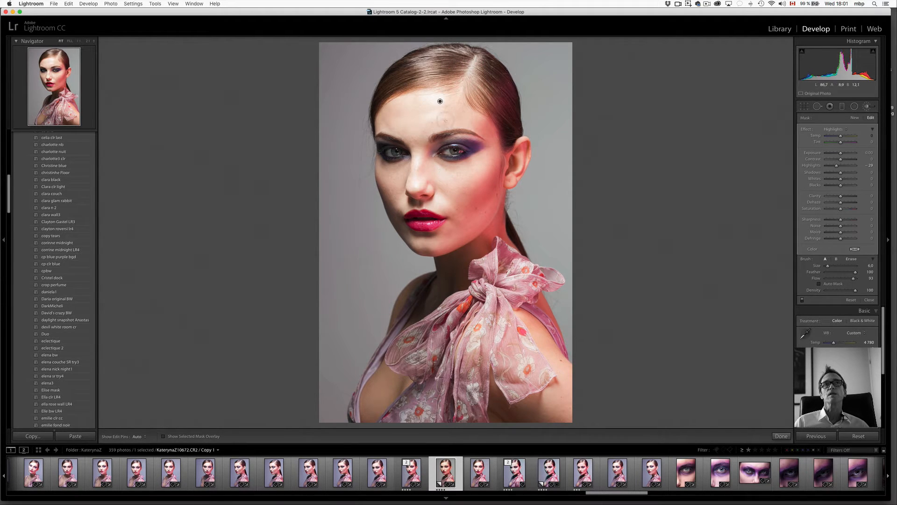
{"action": "mouse_move", "coordinate": [419, 98]}
{"action": "left_mouse_down"}
{"action": "mouse_move", "coordinate": [437, 95]}
{"action": "mouse_move", "coordinate": [432, 118]}
{"action": "mouse_move", "coordinate": [406, 126]}
{"action": "mouse_move", "coordinate": [398, 117]}
{"action": "mouse_move", "coordinate": [446, 105]}
{"action": "left_mouse_up"}
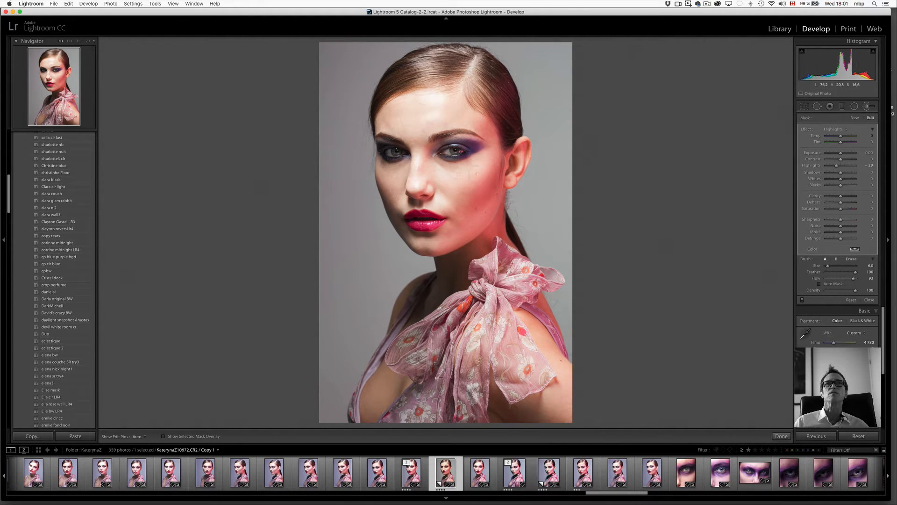
{"action": "left_click_drag", "start_coordinate": [439, 171], "coordinate": [440, 171]}
{"action": "key", "text": "h"}
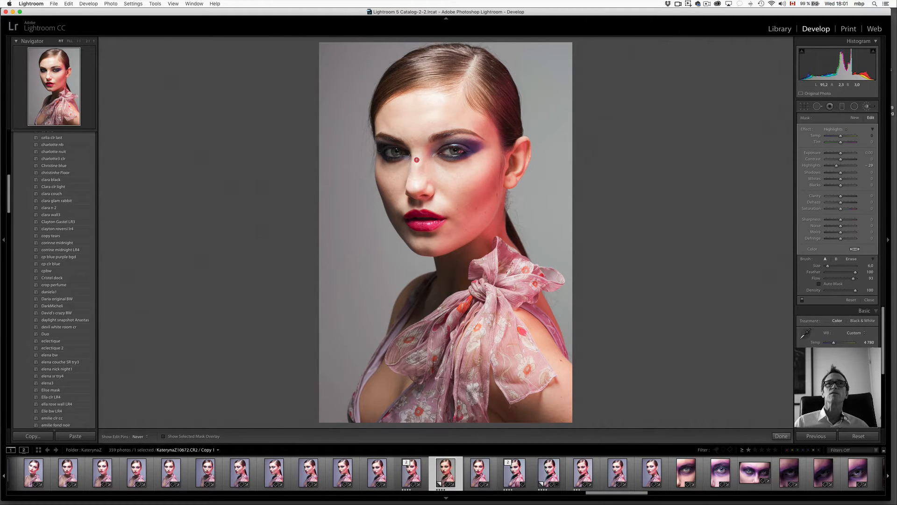
{"action": "key", "text": "h"}
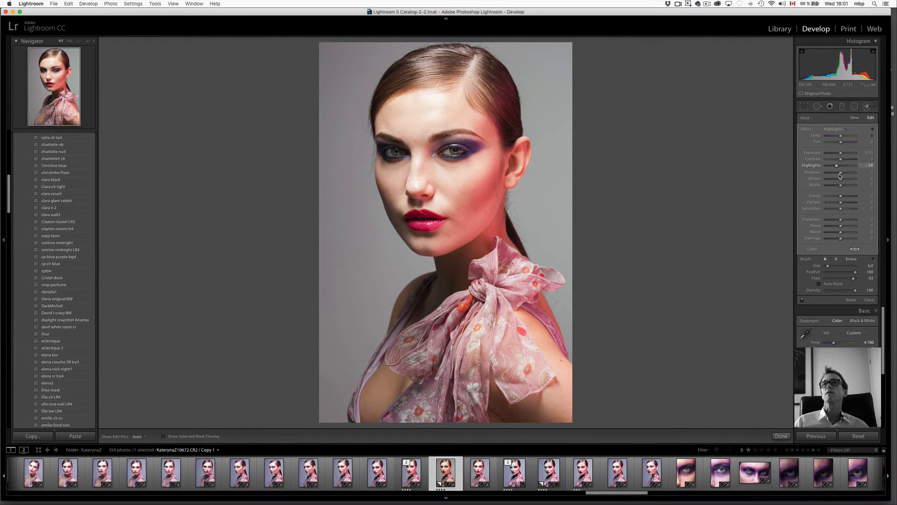
- Set the brush mask's Whites to −10 and finish the Adjustment Brush edit
{"action": "left_click_drag", "start_coordinate": [841, 180], "coordinate": [840, 180]}
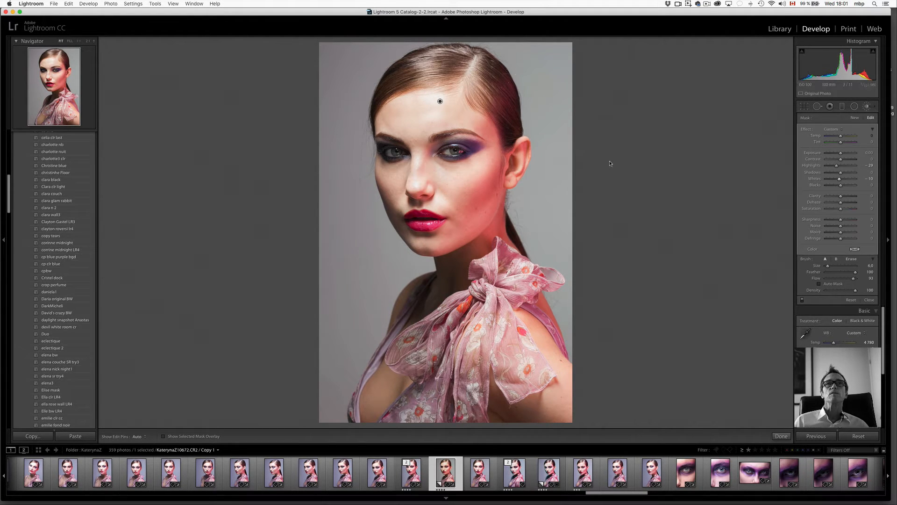
{"action": "left_click", "coordinate": [868, 107]}
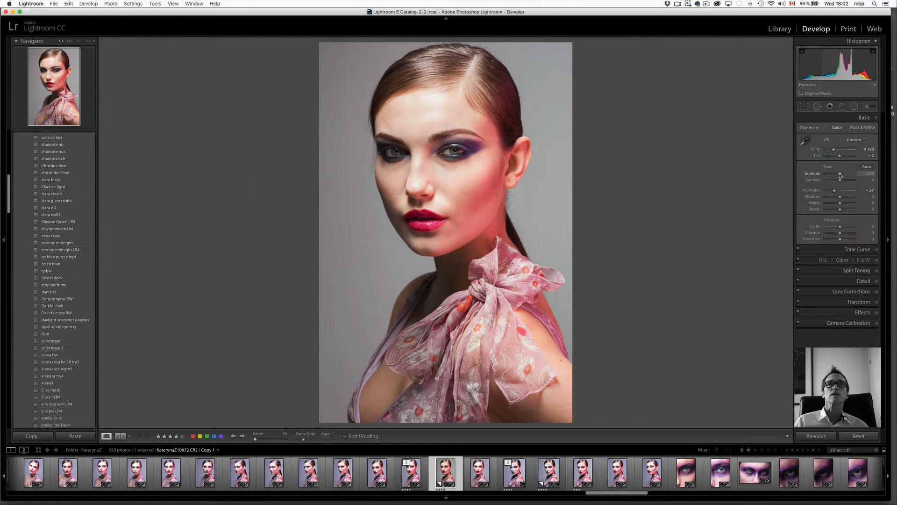
{"action": "left_click_drag", "start_coordinate": [840, 175], "coordinate": [841, 176]}
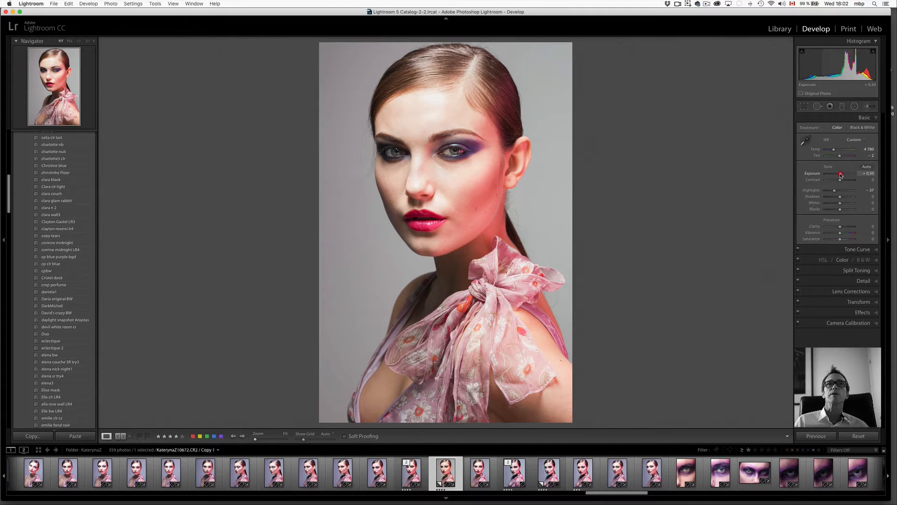
{"action": "double_click", "coordinate": [841, 175]}
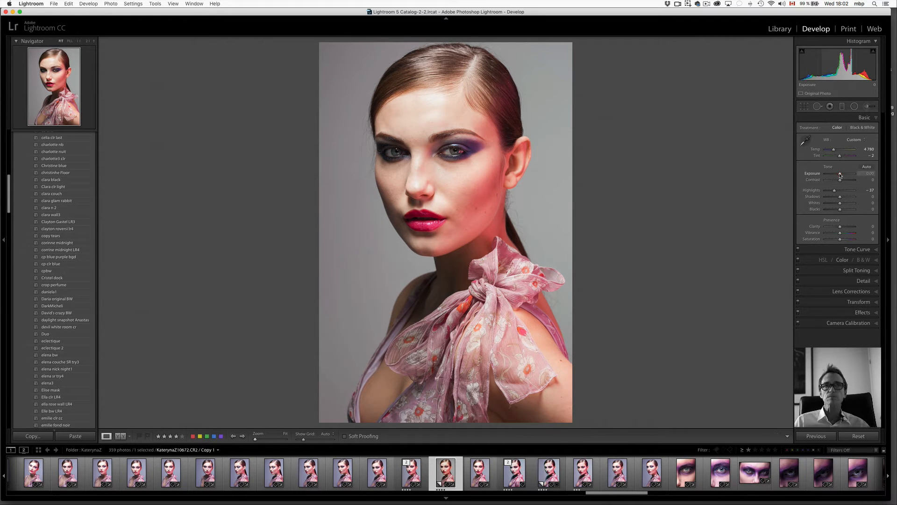
{"action": "left_click_drag", "start_coordinate": [841, 176], "coordinate": [840, 182]}
{"action": "double_click", "coordinate": [841, 176]}
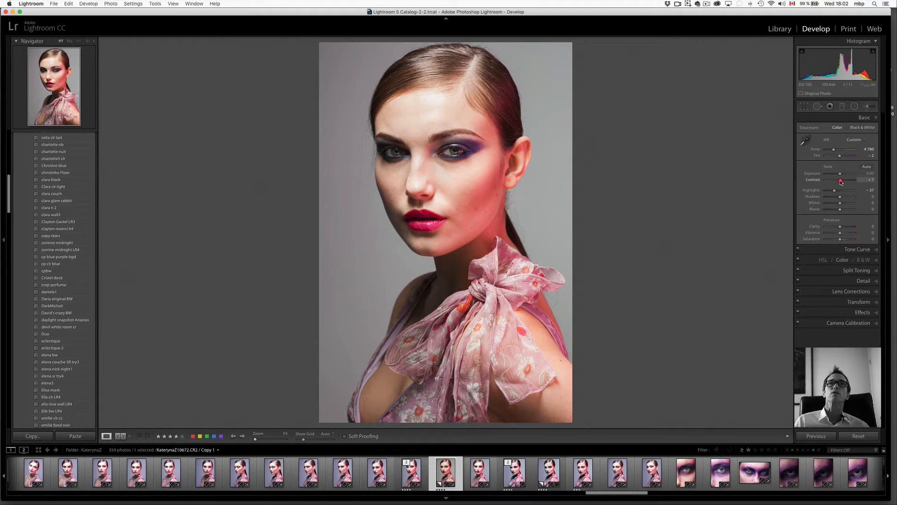
- Set the photo's Contrast to −9 and Shadows to +8
{"action": "left_click_drag", "start_coordinate": [841, 181], "coordinate": [839, 182]}
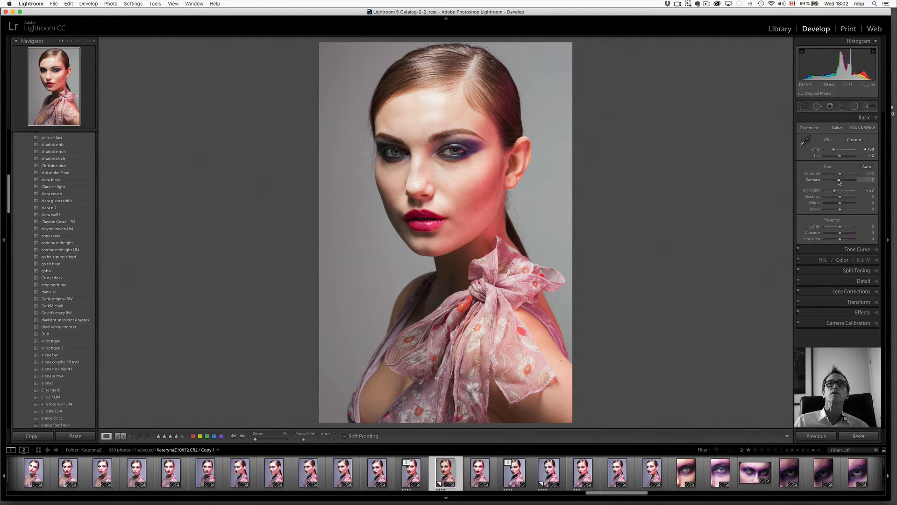
{"action": "left_click_drag", "start_coordinate": [839, 182], "coordinate": [839, 181]}
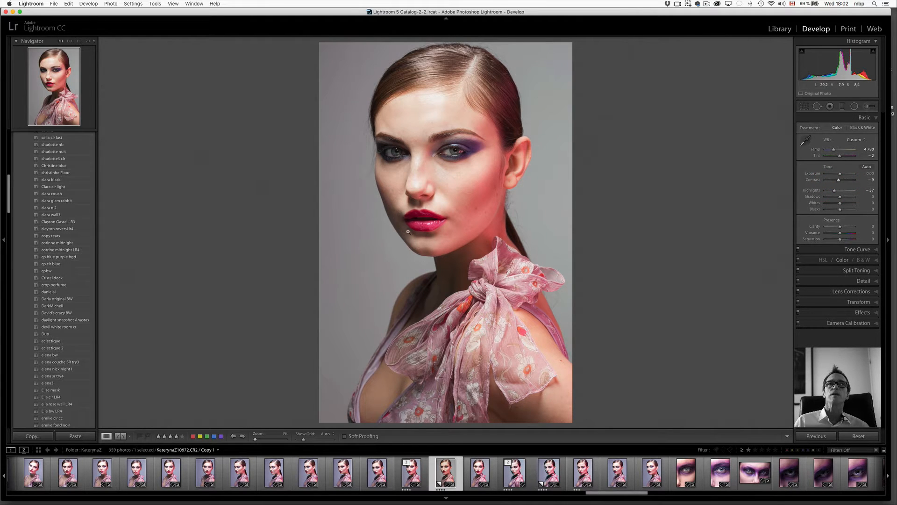
{"action": "left_click_drag", "start_coordinate": [840, 199], "coordinate": [841, 200]}
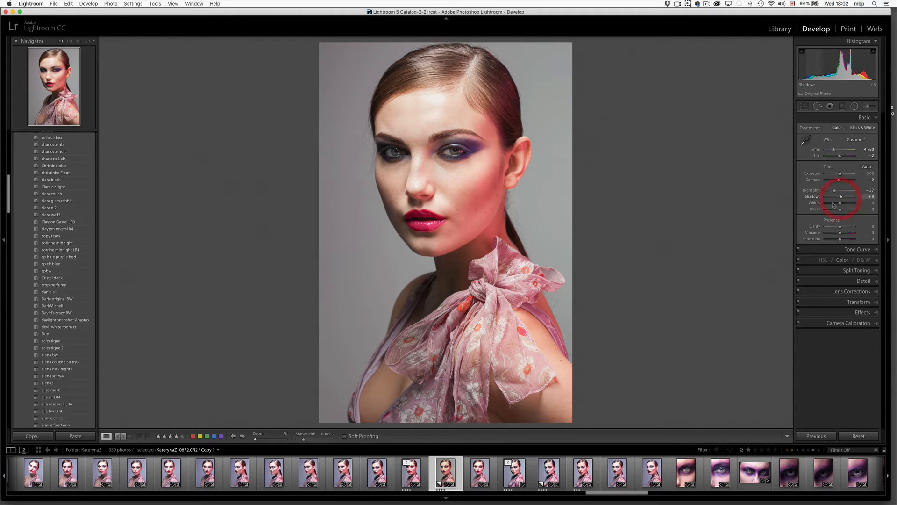
- Set the photo's Shadows to +26, Whites to −24 and Blacks to −19
{"action": "left_click", "coordinate": [79, 41]}
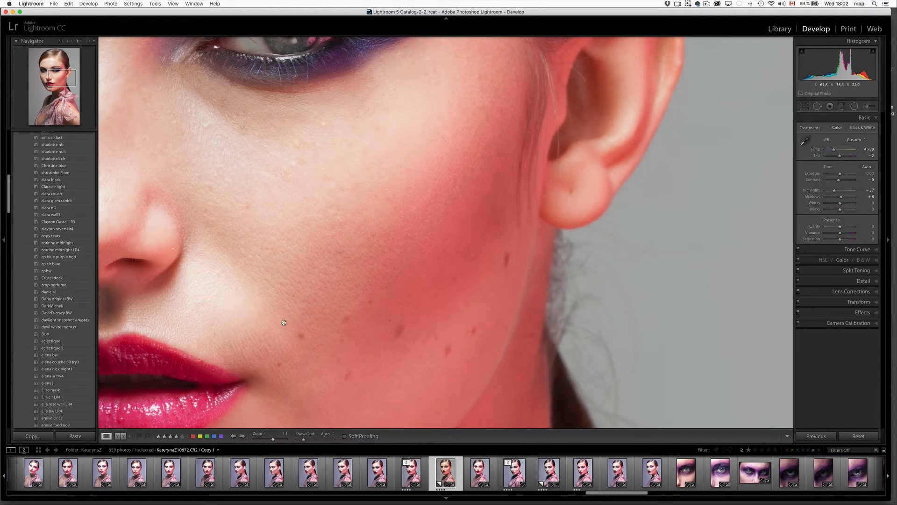
{"action": "left_click_drag", "start_coordinate": [330, 363], "coordinate": [456, 50]}
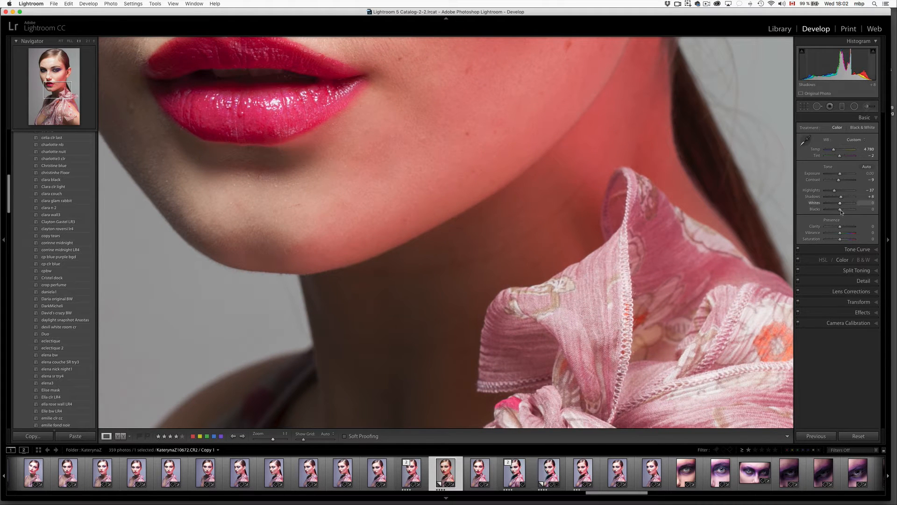
{"action": "left_click_drag", "start_coordinate": [841, 196], "coordinate": [850, 199]}
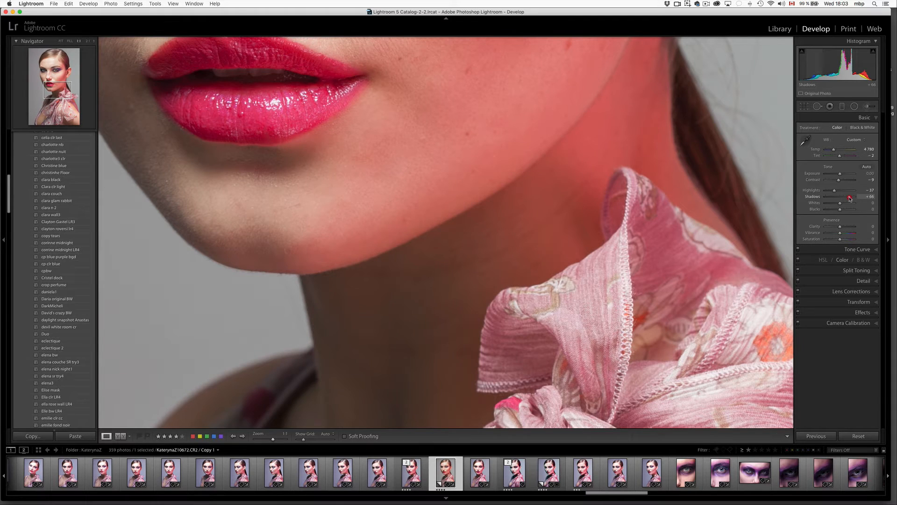
{"action": "left_click_drag", "start_coordinate": [849, 198], "coordinate": [844, 197]}
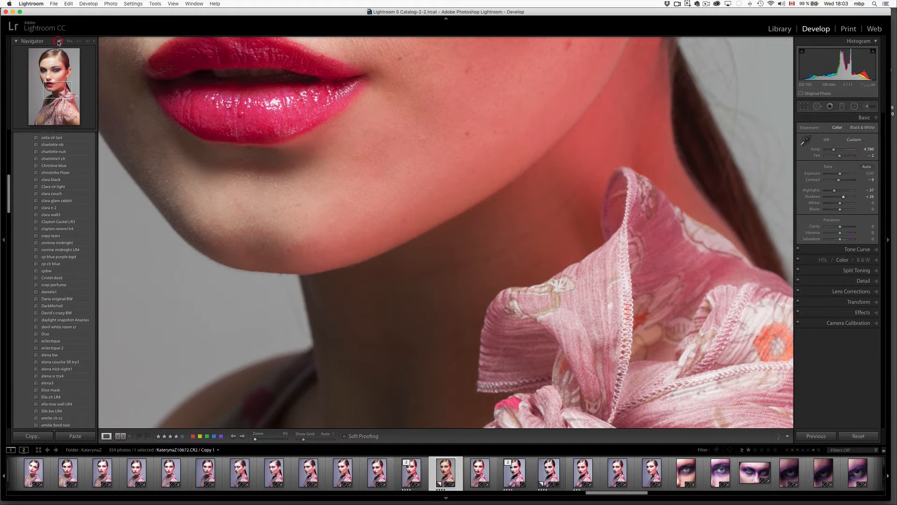
{"action": "left_click", "coordinate": [61, 41]}
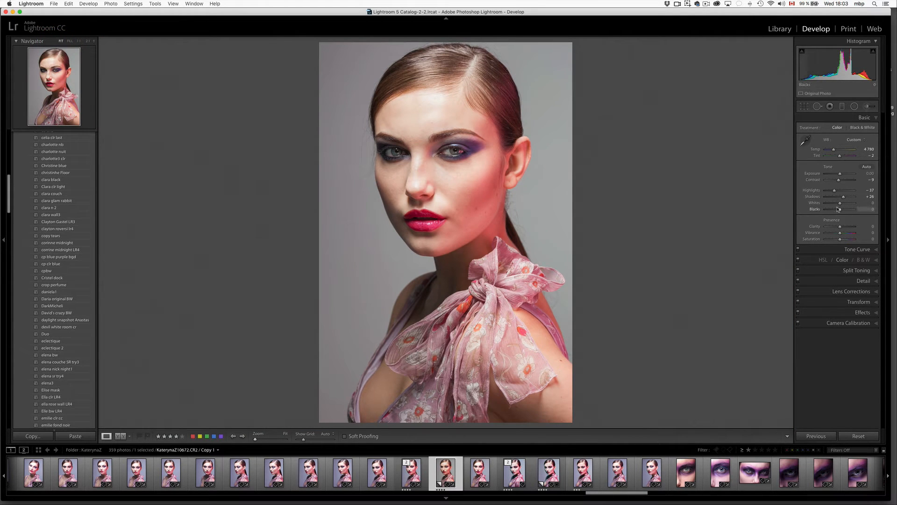
{"action": "left_click_drag", "start_coordinate": [838, 204], "coordinate": [838, 211]}
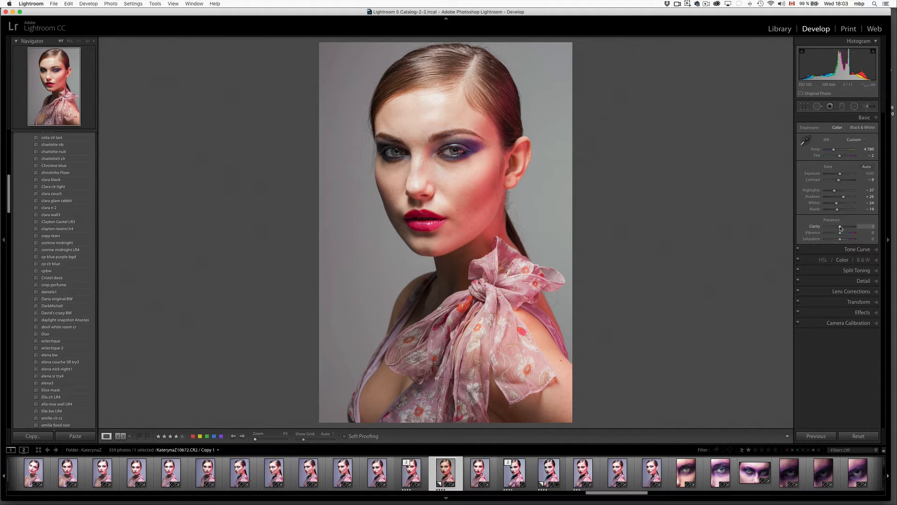
- Fine-tune the photo's Clarity, Vibrance and Saturation
{"action": "left_click_drag", "start_coordinate": [841, 228], "coordinate": [844, 229]}
{"action": "left_click_drag", "start_coordinate": [840, 235], "coordinate": [837, 234]}
{"action": "left_click_drag", "start_coordinate": [842, 235], "coordinate": [842, 235]}
{"action": "left_click_drag", "start_coordinate": [841, 235], "coordinate": [841, 236]}
{"action": "left_click_drag", "start_coordinate": [840, 241], "coordinate": [837, 241]}
{"action": "left_click_drag", "start_coordinate": [838, 241], "coordinate": [839, 241]}
{"action": "left_click_drag", "start_coordinate": [841, 241], "coordinate": [840, 241]}
{"action": "left_click", "coordinate": [871, 239]}
- Widen the tone curve's region splits toward both ends of the range and set its Highlights to −28
{"action": "left_click", "coordinate": [863, 250]}
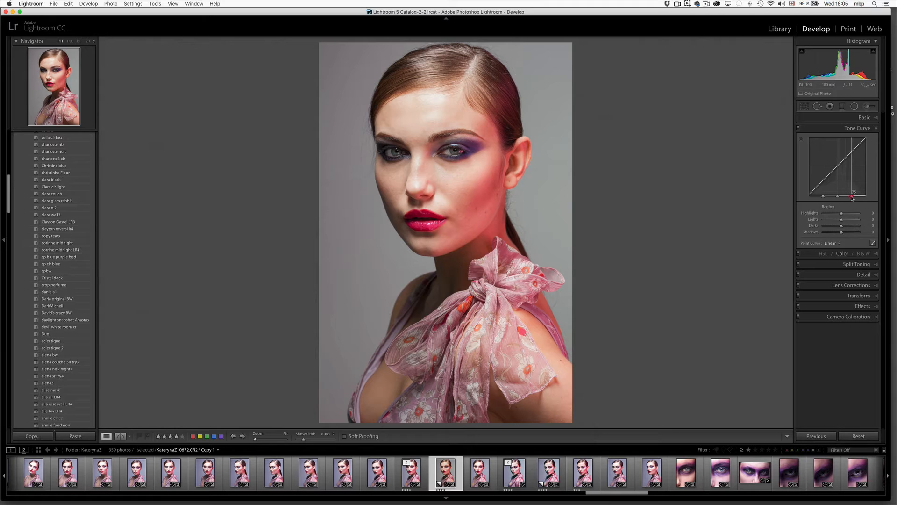
{"action": "mouse_move", "coordinate": [853, 198]}
{"action": "left_mouse_down"}
{"action": "mouse_move", "coordinate": [860, 199]}
{"action": "mouse_move", "coordinate": [815, 197]}
{"action": "left_mouse_up"}
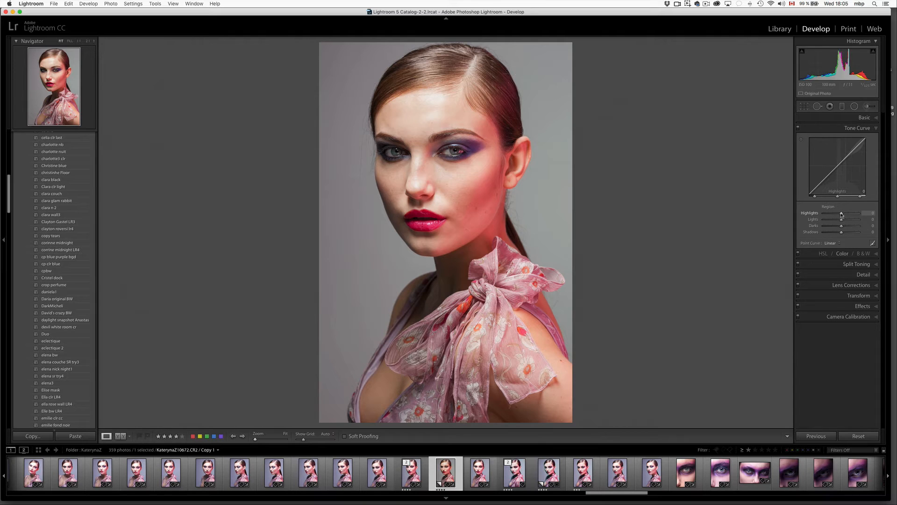
{"action": "left_click_drag", "start_coordinate": [842, 213], "coordinate": [836, 215]}
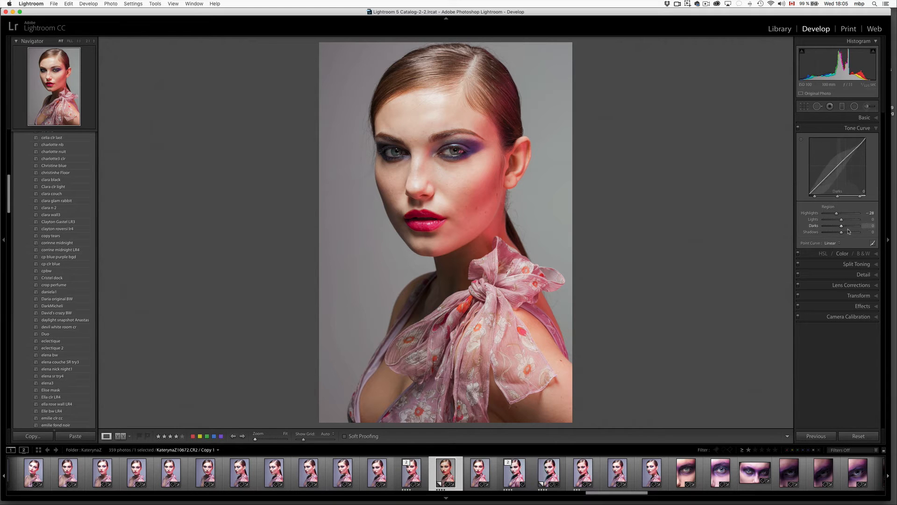
- Set the tone curve's Darks to −11 and Lights to +3, and test its Shadows before resetting them to 0
{"action": "left_click_drag", "start_coordinate": [841, 226], "coordinate": [842, 222]}
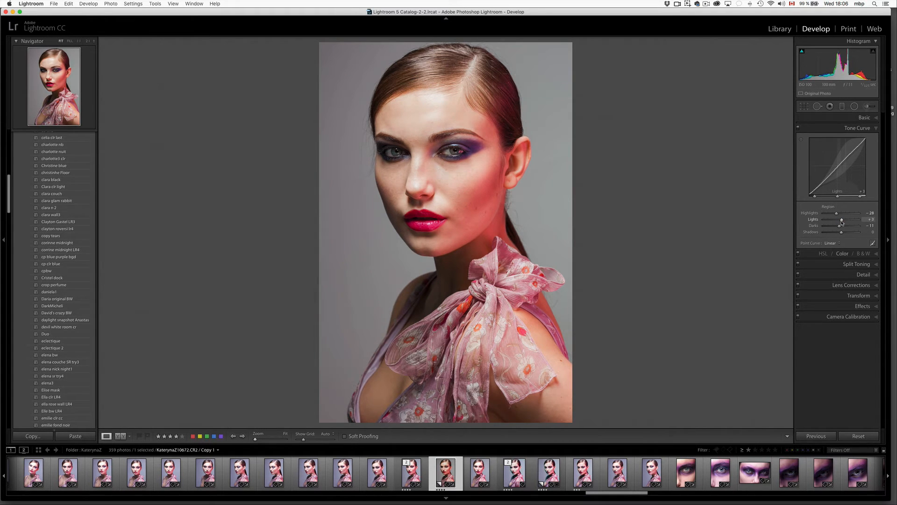
{"action": "left_click", "coordinate": [842, 221]}
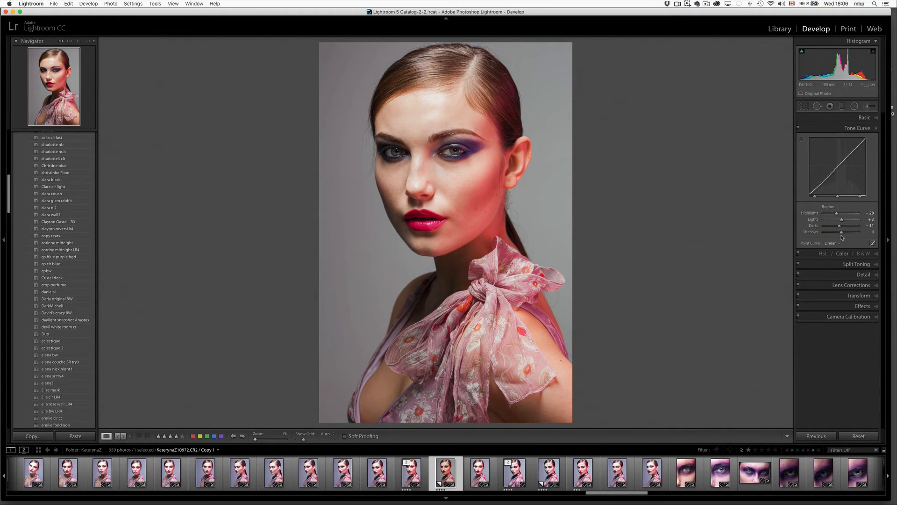
{"action": "left_click_drag", "start_coordinate": [842, 234], "coordinate": [842, 233]}
{"action": "double_click", "coordinate": [842, 233]}
- Adjust the Red colour range to Hue −5, Saturation +3 and Luminance +4
{"action": "left_click", "coordinate": [842, 254]}
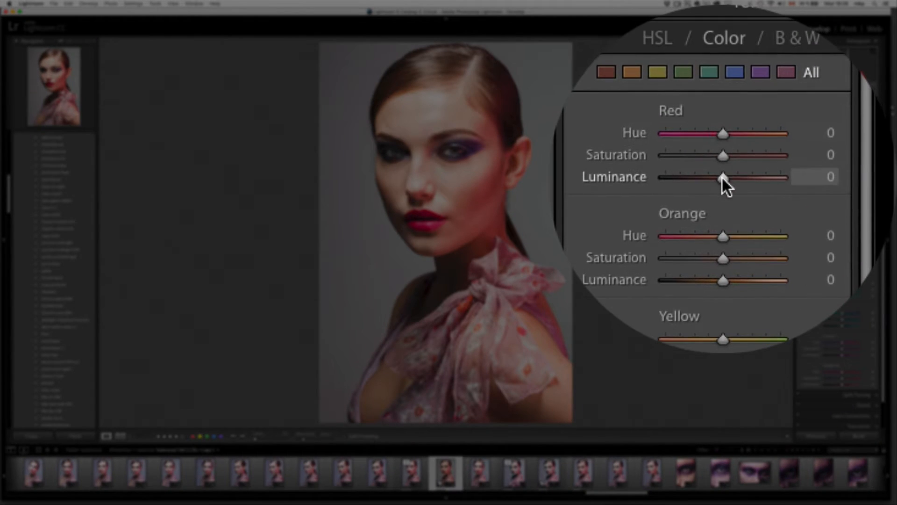
{"action": "left_click_drag", "start_coordinate": [842, 178], "coordinate": [842, 181]}
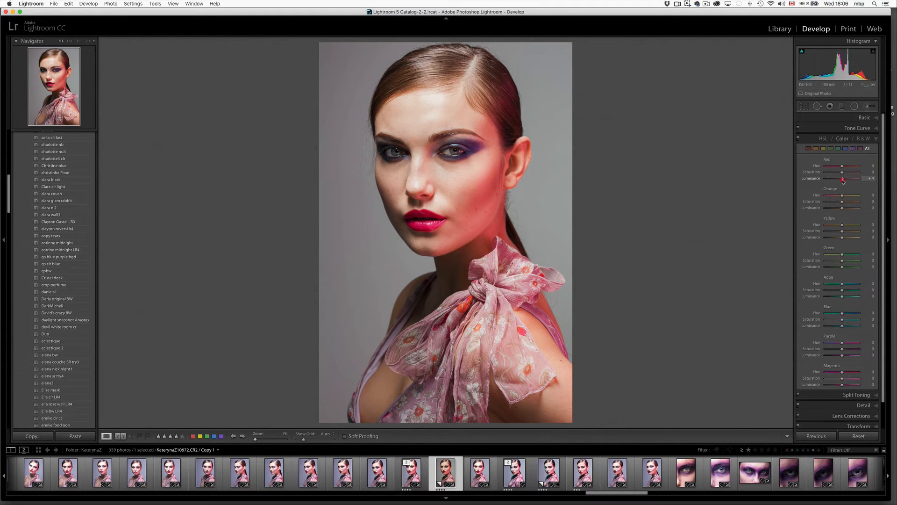
{"action": "mouse_move", "coordinate": [843, 181]}
{"action": "left_mouse_down"}
{"action": "mouse_move", "coordinate": [822, 181]}
{"action": "mouse_move", "coordinate": [868, 185]}
{"action": "mouse_move", "coordinate": [824, 182]}
{"action": "mouse_move", "coordinate": [860, 185]}
{"action": "mouse_move", "coordinate": [841, 185]}
{"action": "left_mouse_up"}
{"action": "left_click_drag", "start_coordinate": [843, 186], "coordinate": [850, 168]}
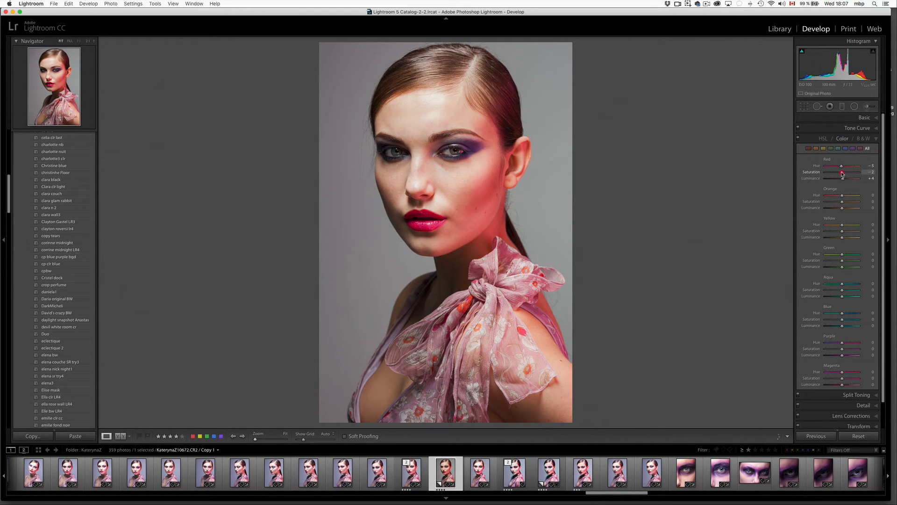
{"action": "left_click_drag", "start_coordinate": [842, 174], "coordinate": [842, 173]}
- Set the Orange colour range to Luminance −16 and Saturation −6
{"action": "left_click_drag", "start_coordinate": [842, 208], "coordinate": [837, 210]}
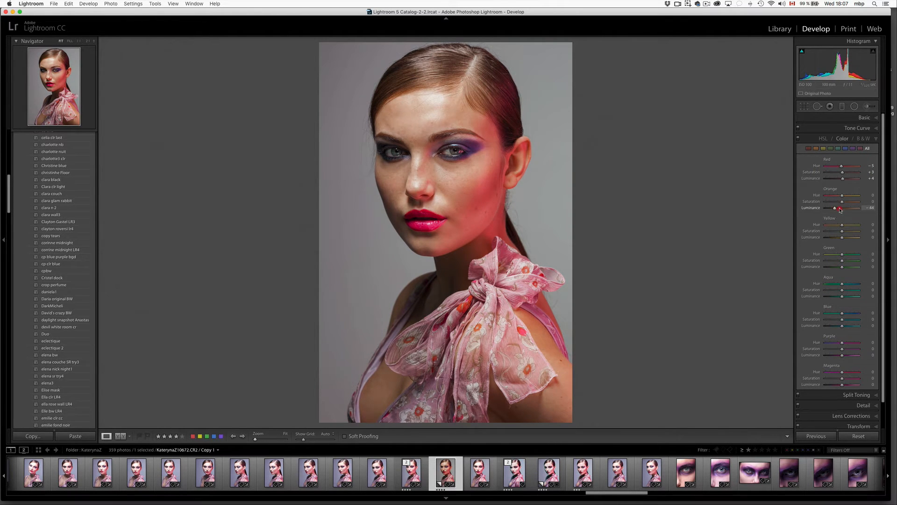
{"action": "mouse_move", "coordinate": [840, 209]}
{"action": "left_mouse_down"}
{"action": "mouse_move", "coordinate": [852, 213]}
{"action": "mouse_move", "coordinate": [841, 212]}
{"action": "left_mouse_up"}
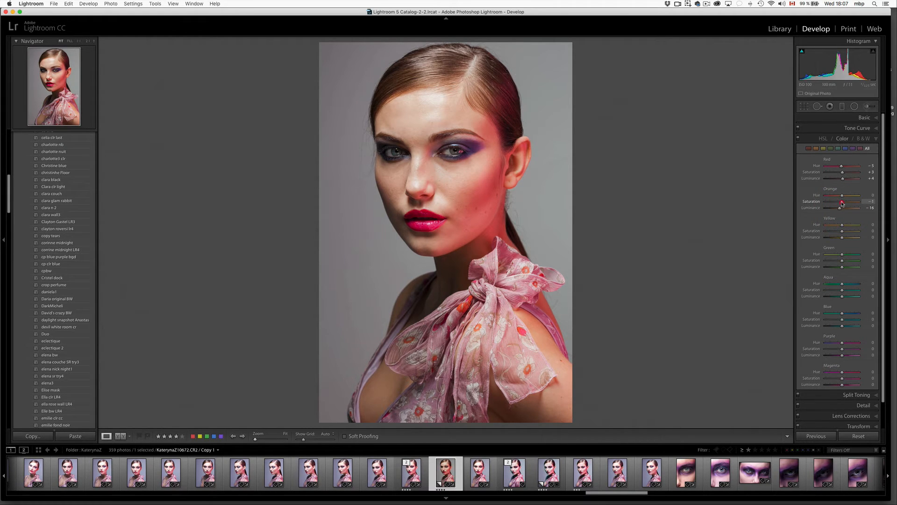
{"action": "left_click_drag", "start_coordinate": [843, 203], "coordinate": [842, 204]}
- Try Luminance adjustments on the Yellow and Green colour ranges and reset both to 0
{"action": "mouse_move", "coordinate": [843, 240]}
{"action": "left_mouse_down"}
{"action": "mouse_move", "coordinate": [852, 241]}
{"action": "mouse_move", "coordinate": [844, 242]}
{"action": "left_mouse_up"}
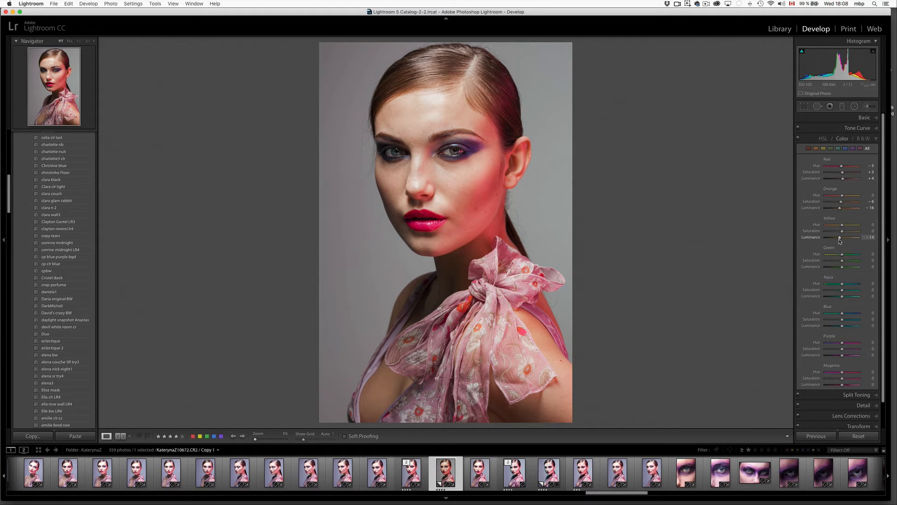
{"action": "double_click", "coordinate": [843, 238]}
{"action": "mouse_move", "coordinate": [842, 268]}
{"action": "left_mouse_down"}
{"action": "mouse_move", "coordinate": [870, 267]}
{"action": "mouse_move", "coordinate": [824, 270]}
{"action": "mouse_move", "coordinate": [865, 270]}
{"action": "mouse_move", "coordinate": [845, 268]}
{"action": "left_mouse_up"}
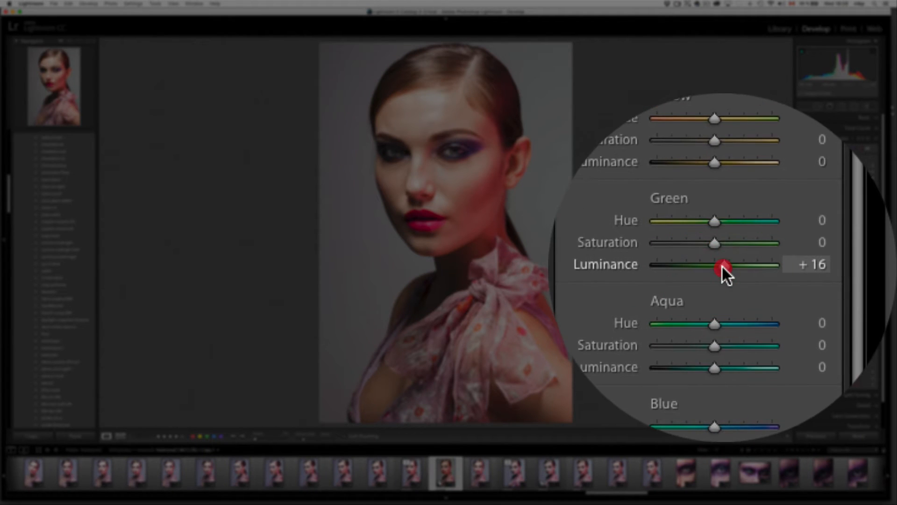
{"action": "double_click", "coordinate": [722, 266]}
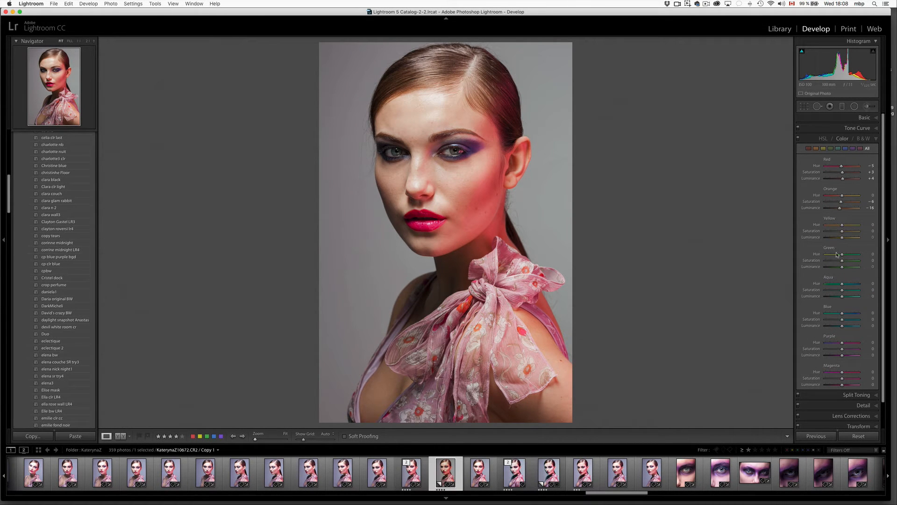
- Set the Aqua Luminance to +34 and the Blue range to Saturation +13 and Luminance +32
{"action": "mouse_move", "coordinate": [842, 296]}
{"action": "left_mouse_down"}
{"action": "mouse_move", "coordinate": [823, 300]}
{"action": "mouse_move", "coordinate": [858, 301]}
{"action": "mouse_move", "coordinate": [835, 301]}
{"action": "mouse_move", "coordinate": [849, 305]}
{"action": "left_mouse_up"}
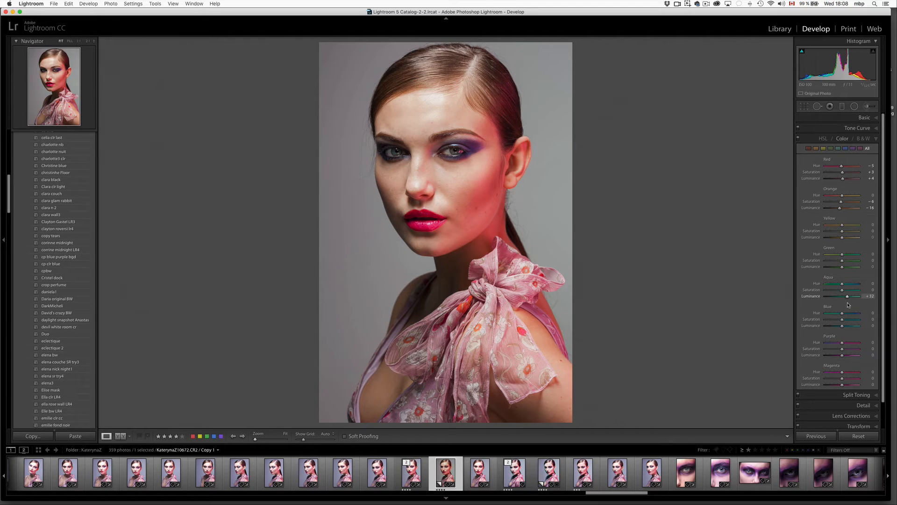
{"action": "mouse_move", "coordinate": [834, 328]}
{"action": "left_mouse_down"}
{"action": "mouse_move", "coordinate": [850, 332]}
{"action": "mouse_move", "coordinate": [846, 321]}
{"action": "left_mouse_up"}
{"action": "left_click", "coordinate": [834, 327]}
- Set the Purple Luminance to +58 and the Magenta Luminance to +7
{"action": "left_click_drag", "start_coordinate": [842, 356], "coordinate": [852, 362]}
{"action": "left_click_drag", "start_coordinate": [843, 386], "coordinate": [850, 390]}
{"action": "left_click_drag", "start_coordinate": [845, 387], "coordinate": [844, 387]}
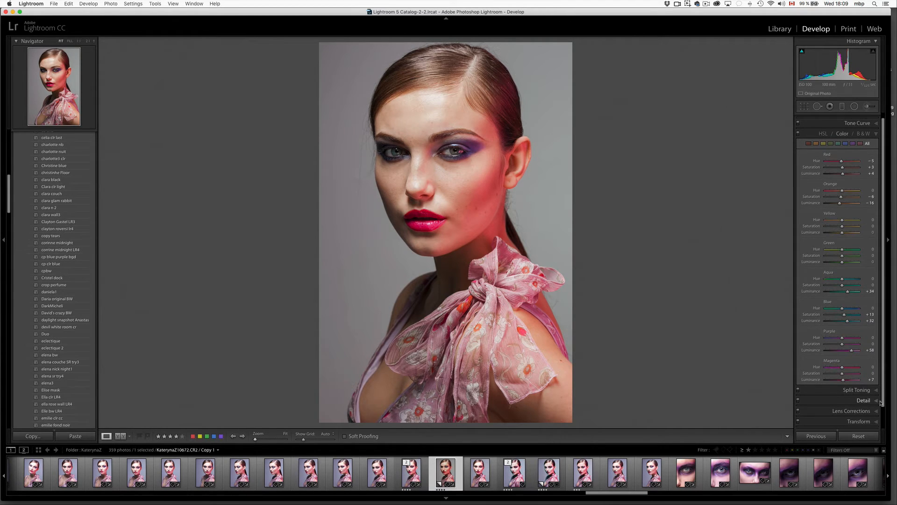
- Try a blue split tone in the shadows at Hue 201 and return its Saturation to 0
{"action": "left_click", "coordinate": [857, 394]}
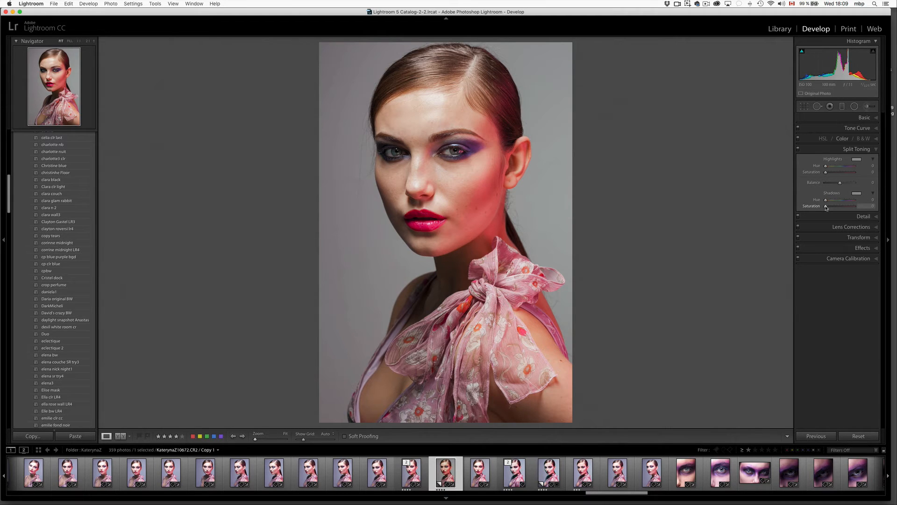
{"action": "mouse_move", "coordinate": [826, 207]}
{"action": "left_mouse_down"}
{"action": "mouse_move", "coordinate": [852, 208]}
{"action": "mouse_move", "coordinate": [827, 201]}
{"action": "mouse_move", "coordinate": [843, 202]}
{"action": "left_mouse_up"}
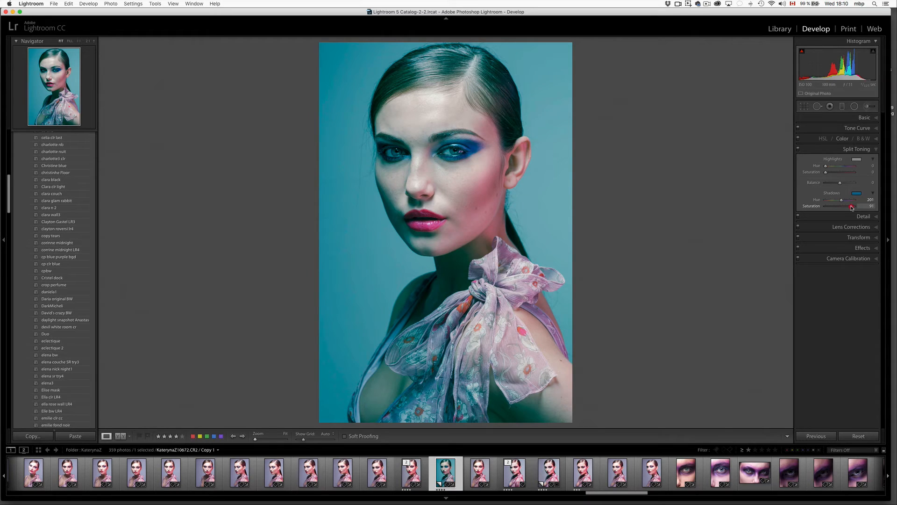
{"action": "left_click_drag", "start_coordinate": [852, 206], "coordinate": [833, 209]}
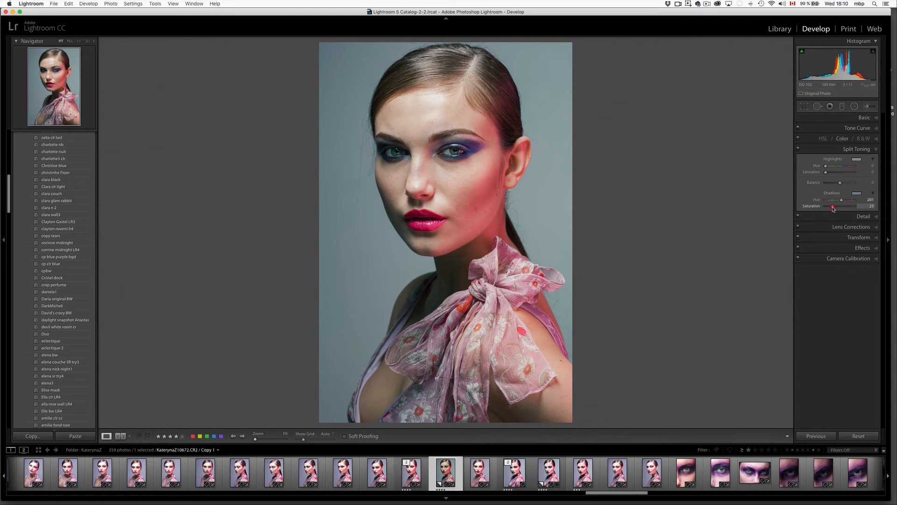
{"action": "left_click_drag", "start_coordinate": [834, 209], "coordinate": [816, 209]}
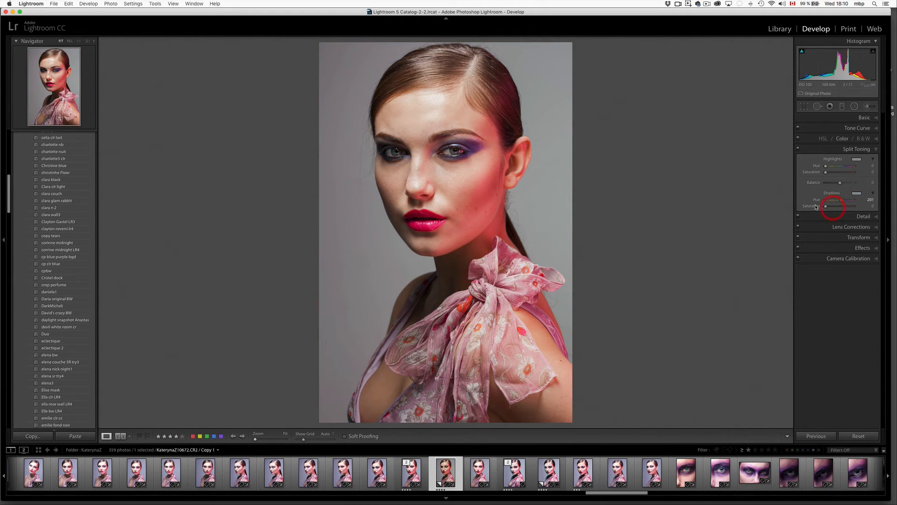
- Switch the tone curve to point editing on the Red channel and move its black point inward along the base
{"action": "left_click", "coordinate": [864, 128]}
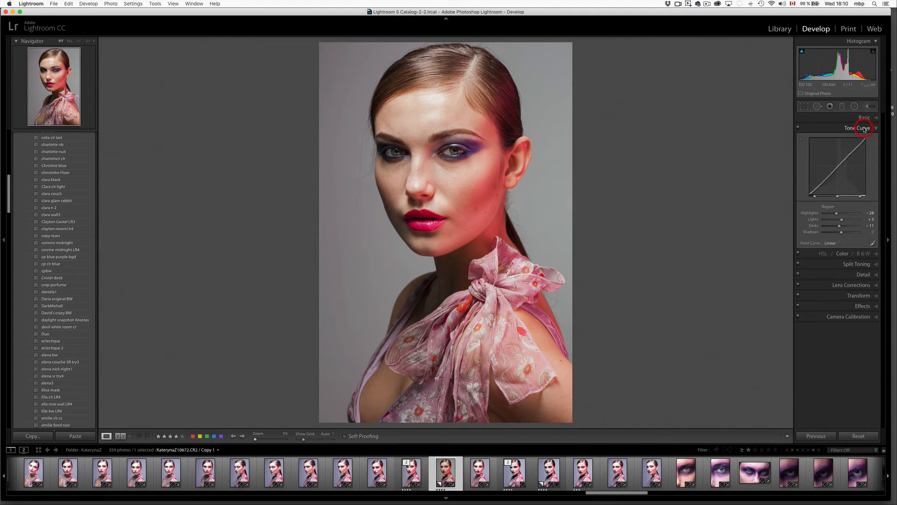
{"action": "left_click", "coordinate": [872, 243]}
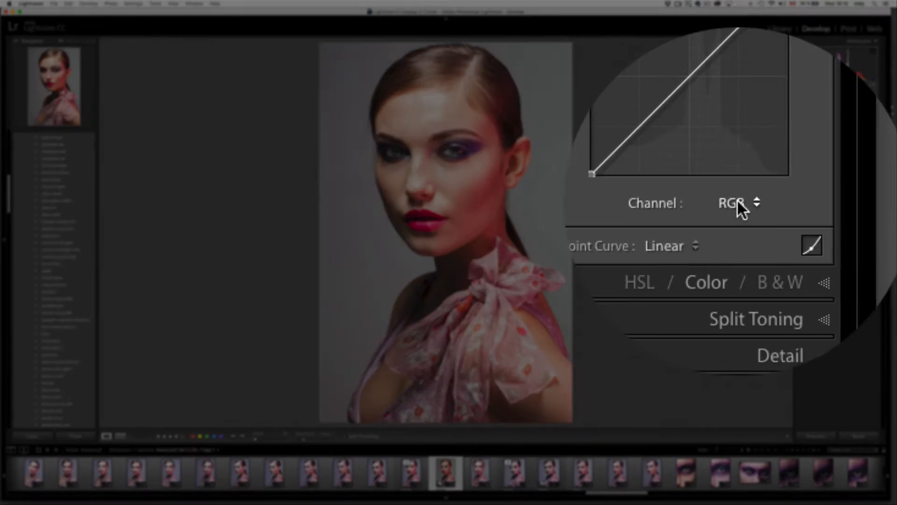
{"action": "left_click", "coordinate": [852, 203]}
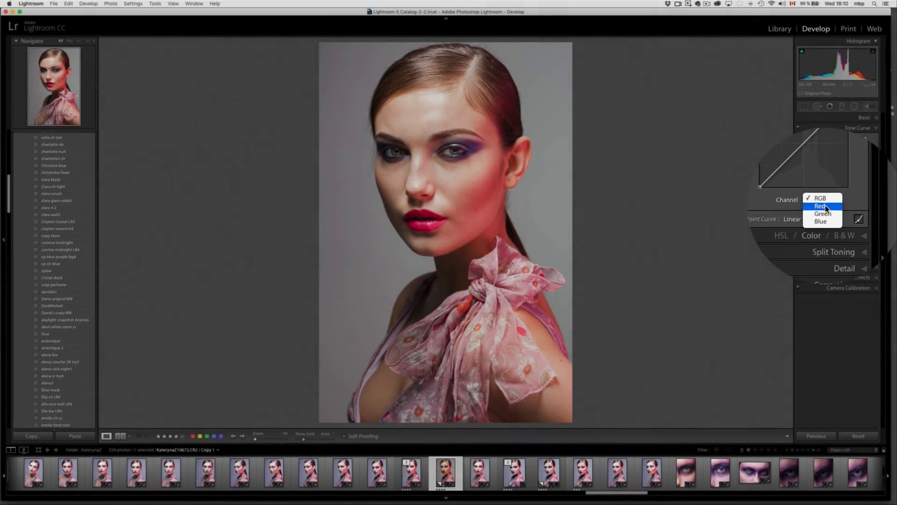
{"action": "left_click", "coordinate": [840, 207]}
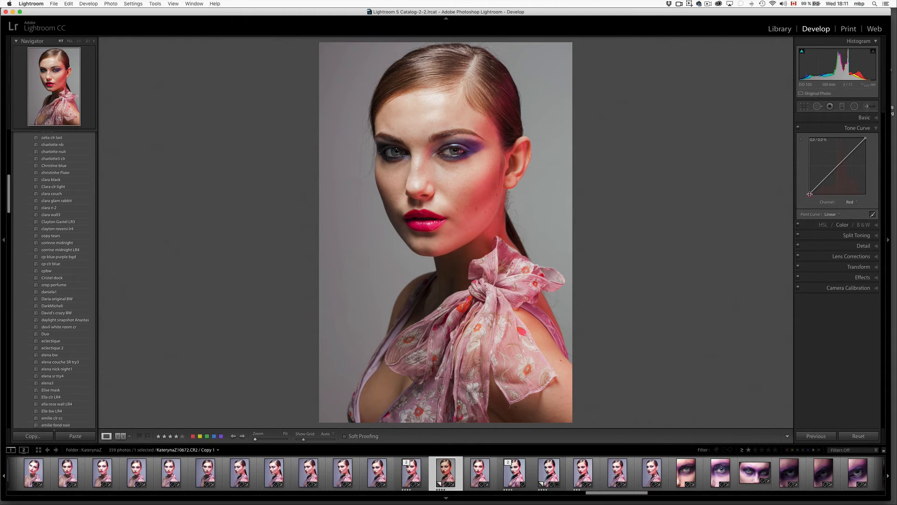
{"action": "left_click_drag", "start_coordinate": [810, 194], "coordinate": [810, 190]}
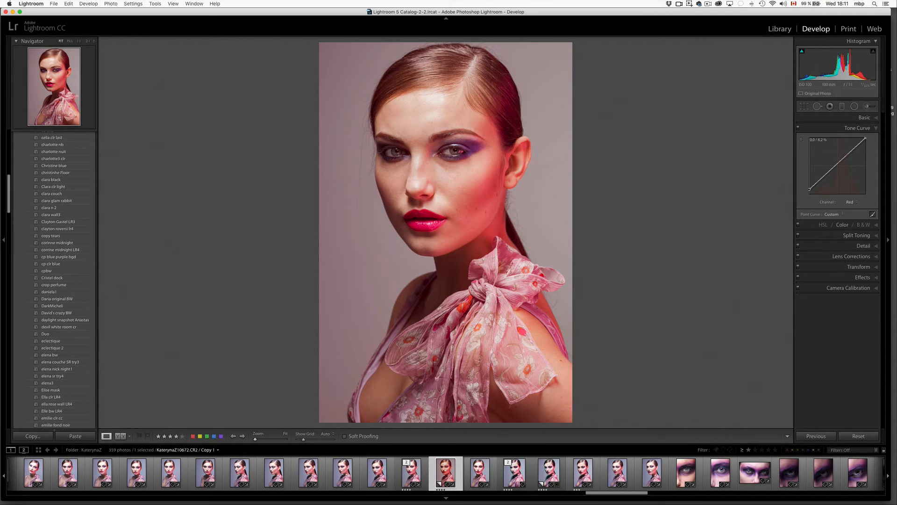
{"action": "left_click_drag", "start_coordinate": [810, 189], "coordinate": [814, 193]}
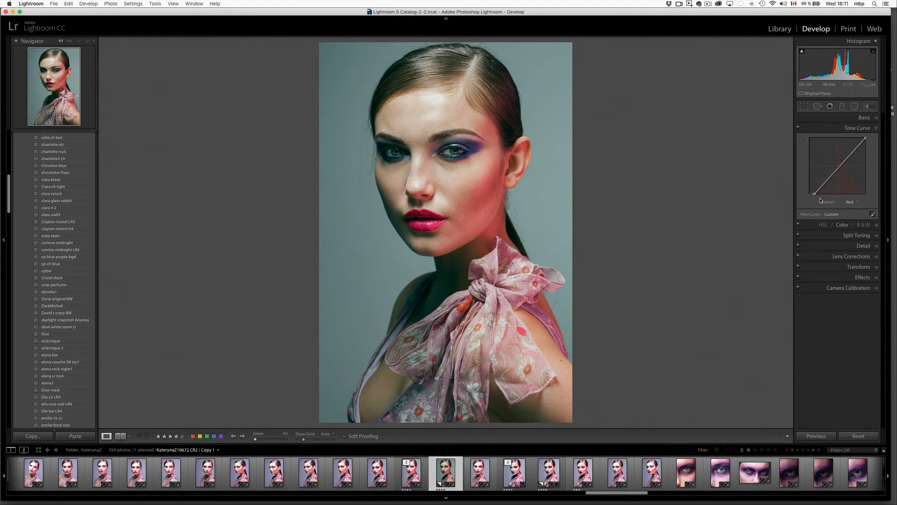
- Raise the Red curve's upper midtones by targeting the grey backdrop, and refine the curve at an upper and a lower point
{"action": "left_click", "coordinate": [802, 140]}
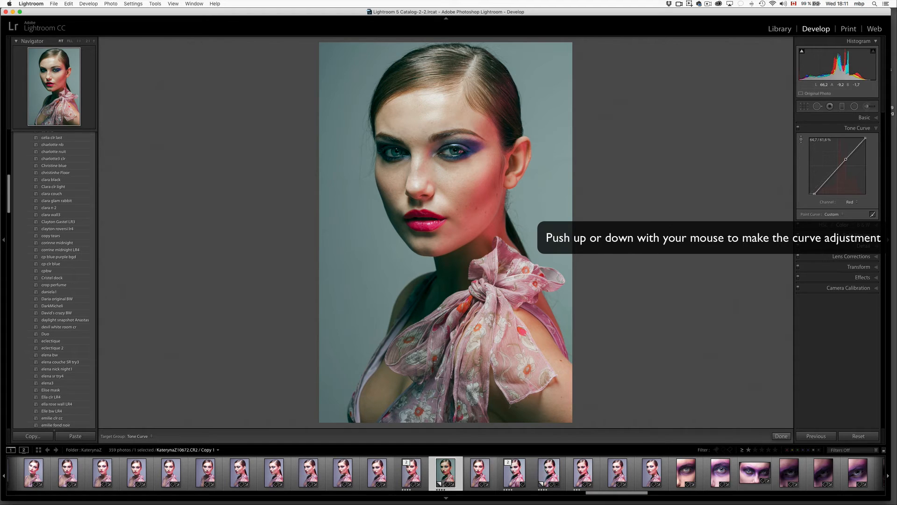
{"action": "key", "text": "Up"}
{"action": "key", "text": "Up"}
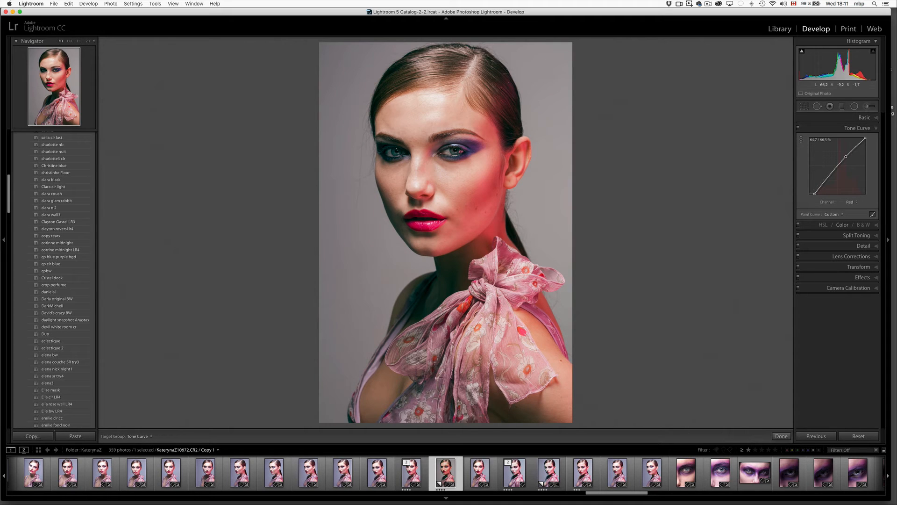
{"action": "left_click_drag", "start_coordinate": [846, 156], "coordinate": [846, 157]}
{"action": "left_click_drag", "start_coordinate": [829, 177], "coordinate": [830, 176]}
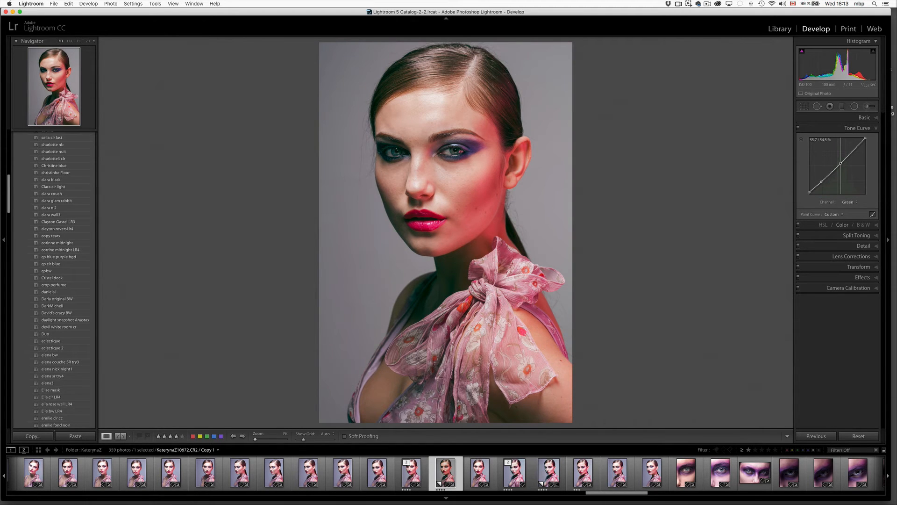
- Fine-tune the Green curve's midpoint, switch to the Blue channel, and return the tone curve to region editing
{"action": "left_click_drag", "start_coordinate": [841, 163], "coordinate": [839, 163]}
{"action": "left_click", "coordinate": [850, 202]}
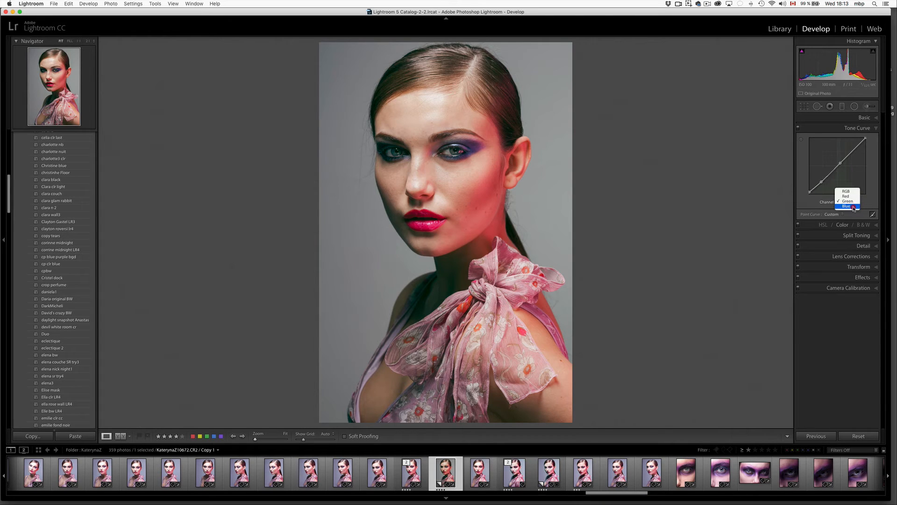
{"action": "left_click", "coordinate": [848, 209]}
{"action": "left_click_drag", "start_coordinate": [826, 180], "coordinate": [691, 150]}
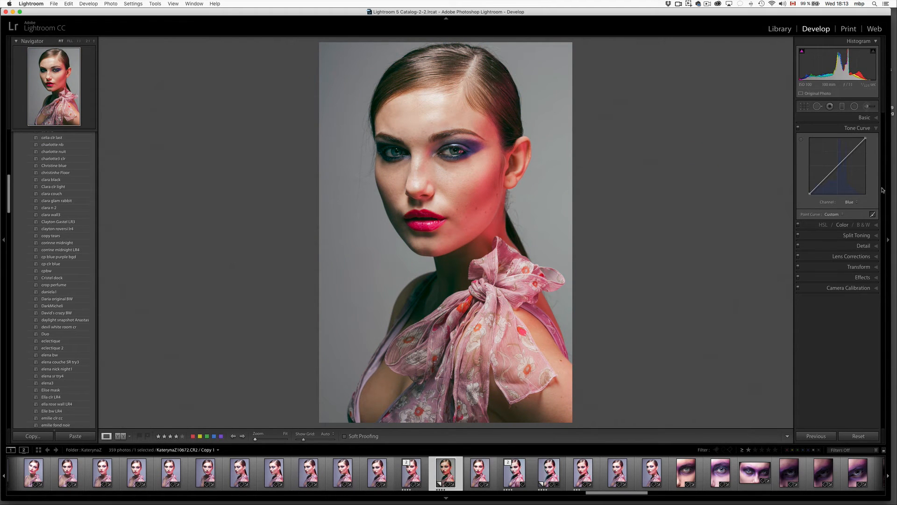
{"action": "left_click", "coordinate": [873, 214]}
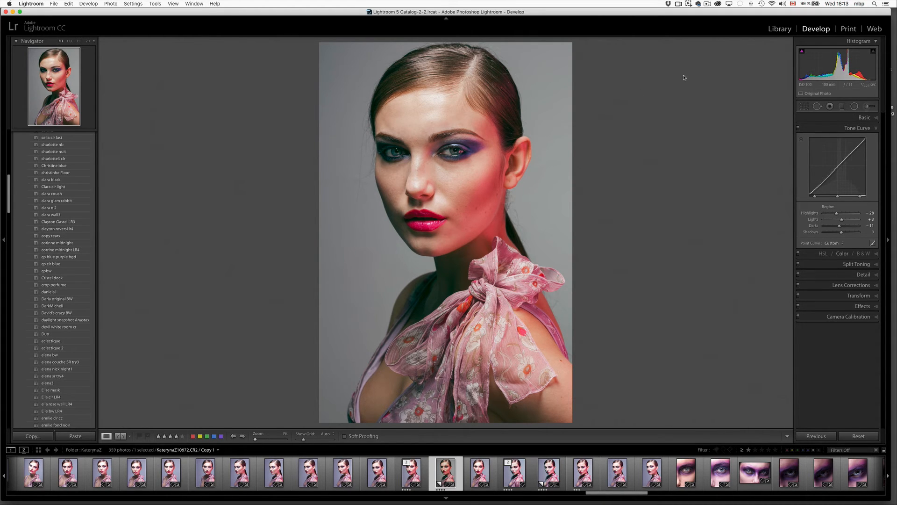
- Start a new adjustment brush with Exposure 0.10 and brighten the cheek under the eye and the centre of the face
{"action": "key", "text": "k"}
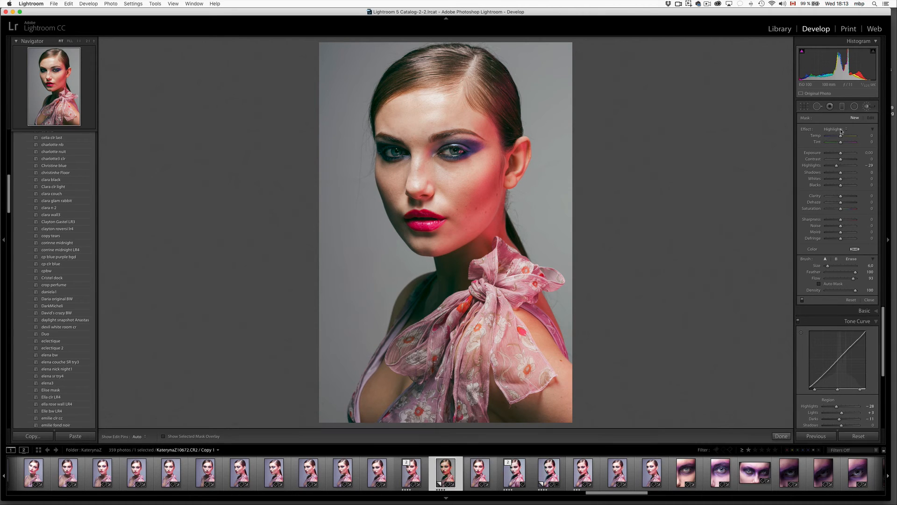
{"action": "left_click", "coordinate": [841, 130]}
{"action": "left_click", "coordinate": [836, 118]}
{"action": "key", "text": "h"}
{"action": "mouse_move", "coordinate": [435, 230]}
{"action": "left_mouse_down"}
{"action": "mouse_move", "coordinate": [426, 216]}
{"action": "mouse_move", "coordinate": [430, 183]}
{"action": "left_mouse_up"}
{"action": "scroll", "coordinate": [396, 174], "scroll_direction": "down", "scroll_amount": 2}
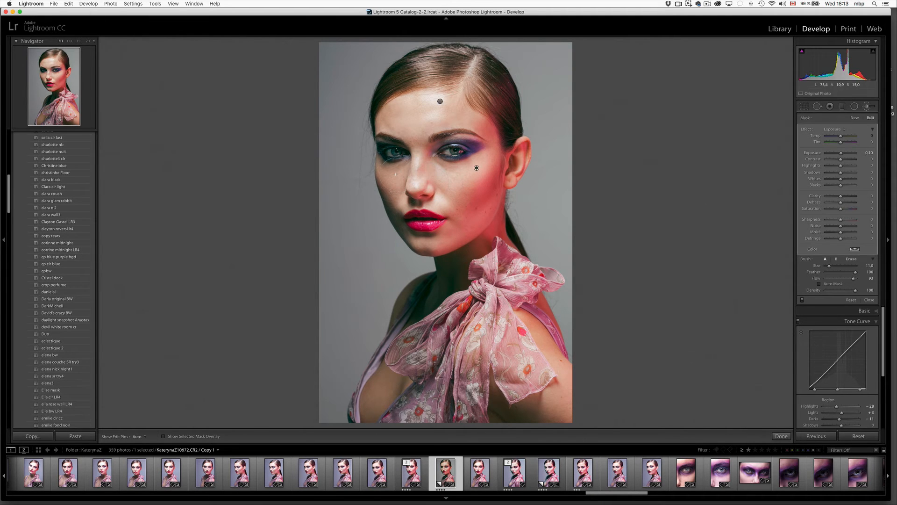
- Extend the exposure brushing around the nose and upper lip with a smaller brush of size 6
{"action": "scroll", "coordinate": [396, 174], "scroll_direction": "down", "scroll_amount": 1}
{"action": "key", "text": "h"}
{"action": "scroll", "coordinate": [398, 173], "scroll_direction": "down", "scroll_amount": 3}
{"action": "key", "text": "h"}
{"action": "key", "text": "h"}
{"action": "key", "text": "h"}
{"action": "key", "text": "h"}
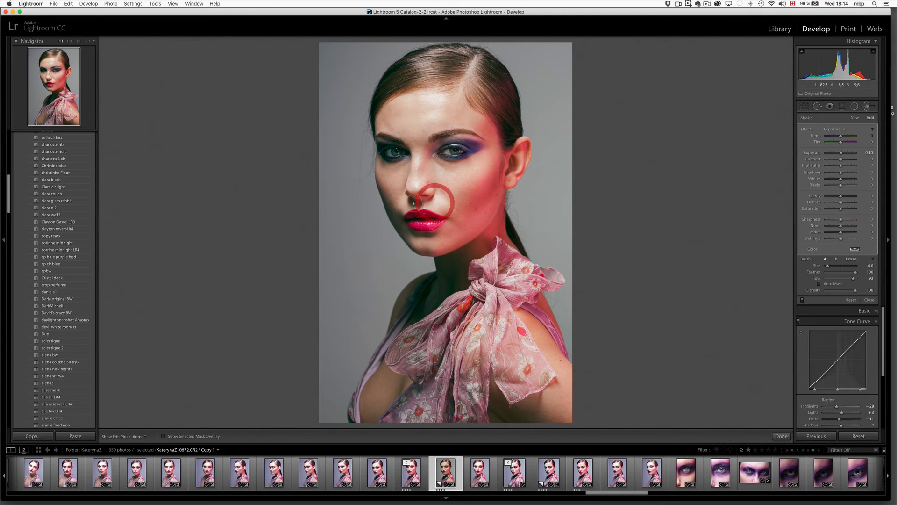
- Raise the brush adjustment's Exposure to 0.20 and extend it over the shoulder and chest skin
{"action": "key", "text": "h"}
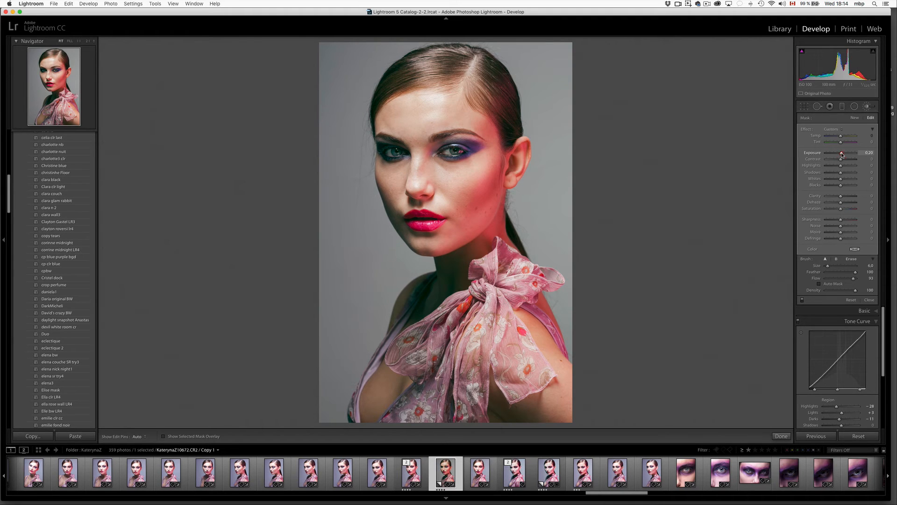
{"action": "key", "text": "h"}
{"action": "key", "text": "h"}
{"action": "scroll", "coordinate": [558, 407], "scroll_direction": "up", "scroll_amount": 4}
{"action": "left_click", "coordinate": [552, 382]}
{"action": "mouse_move", "coordinate": [552, 382]}
{"action": "left_mouse_down"}
{"action": "mouse_move", "coordinate": [516, 343]}
{"action": "mouse_move", "coordinate": [570, 401]}
{"action": "left_mouse_up"}
{"action": "scroll", "coordinate": [381, 388], "scroll_direction": "down", "scroll_amount": 2}
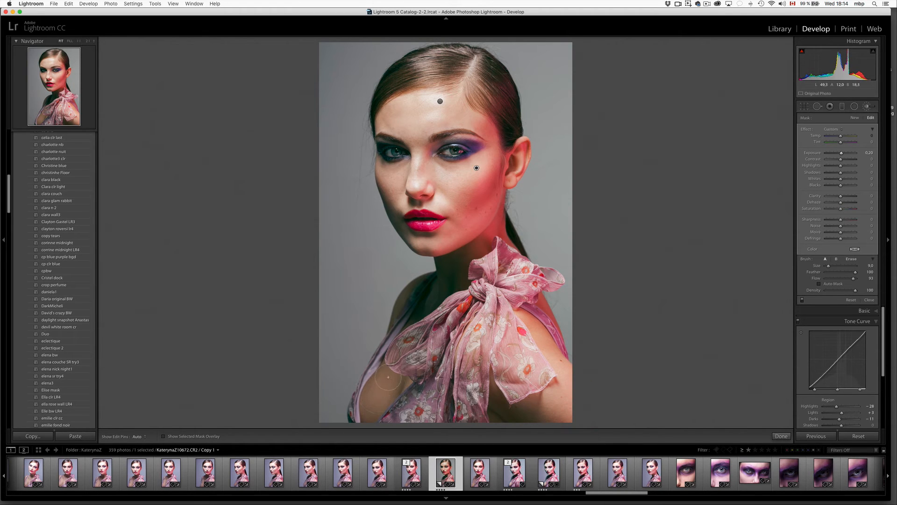
{"action": "key", "text": "h"}
{"action": "scroll", "coordinate": [369, 397], "scroll_direction": "down", "scroll_amount": 1}
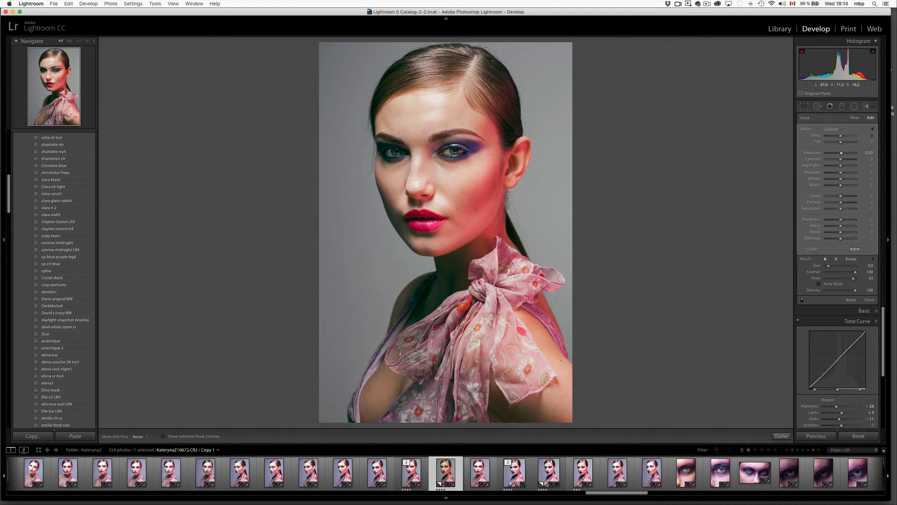
{"action": "key", "text": "h"}
{"action": "key", "text": "h"}
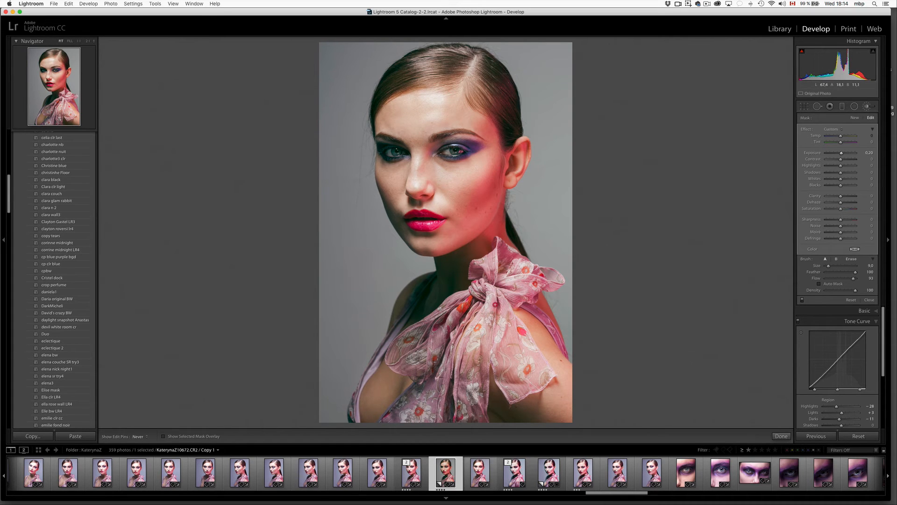
- Reduce the brush size and brighten the irises of both eyes with the same exposure adjustment
{"action": "key", "text": "h"}
{"action": "key", "text": "bracketleft"}
{"action": "key", "text": "bracketleft"}
{"action": "key", "text": "bracketleft"}
{"action": "key", "text": "bracketleft"}
{"action": "key", "text": "bracketleft"}
{"action": "key", "text": "bracketleft"}
{"action": "key", "text": "h"}
{"action": "key", "text": "h"}
{"action": "key", "text": "h"}
{"action": "left_click", "coordinate": [402, 154]}
{"action": "left_click", "coordinate": [460, 155]}
{"action": "key", "text": "h"}
{"action": "key", "text": "h"}
- Brighten both sides of the forehead and the hair beside the temple with a size 7 brush
{"action": "left_click", "coordinate": [476, 109]}
{"action": "key", "text": "h"}
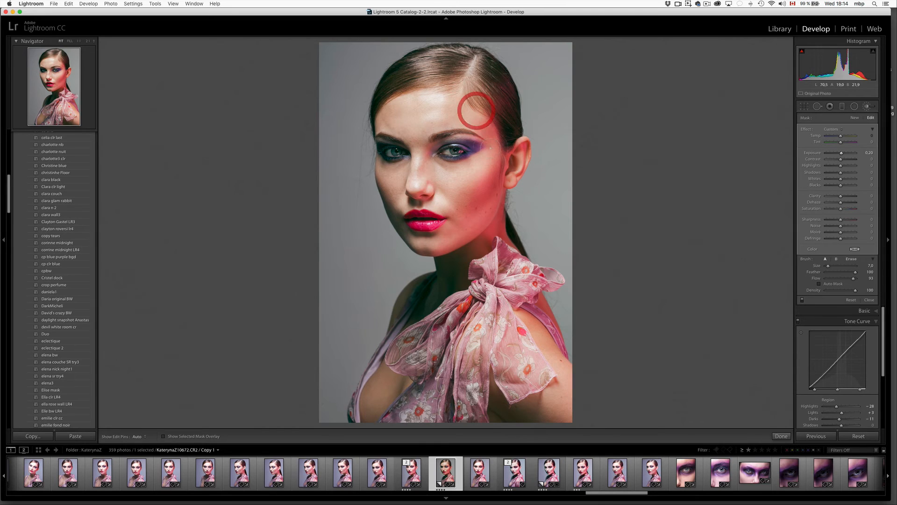
{"action": "left_click", "coordinate": [391, 111]}
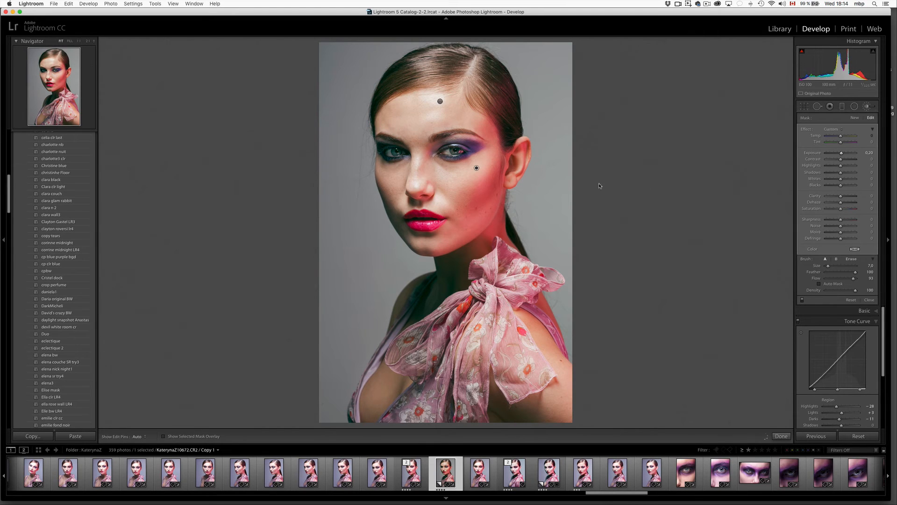
{"action": "left_click", "coordinate": [507, 107]}
- Start a new brush adjustment with Auto Mask on and Exposure −0.12, and darken the shadowed jawline
{"action": "left_click", "coordinate": [855, 119]}
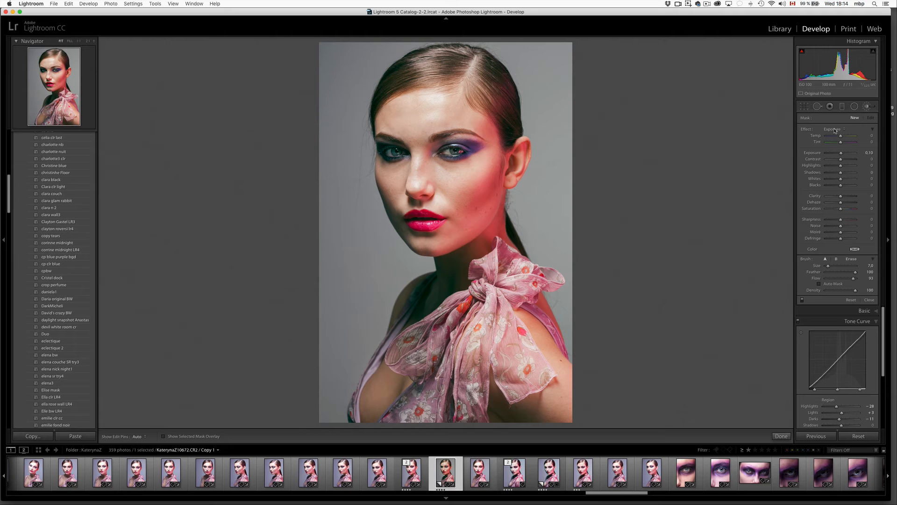
{"action": "left_click", "coordinate": [820, 284]}
{"action": "left_click_drag", "start_coordinate": [843, 154], "coordinate": [841, 155]}
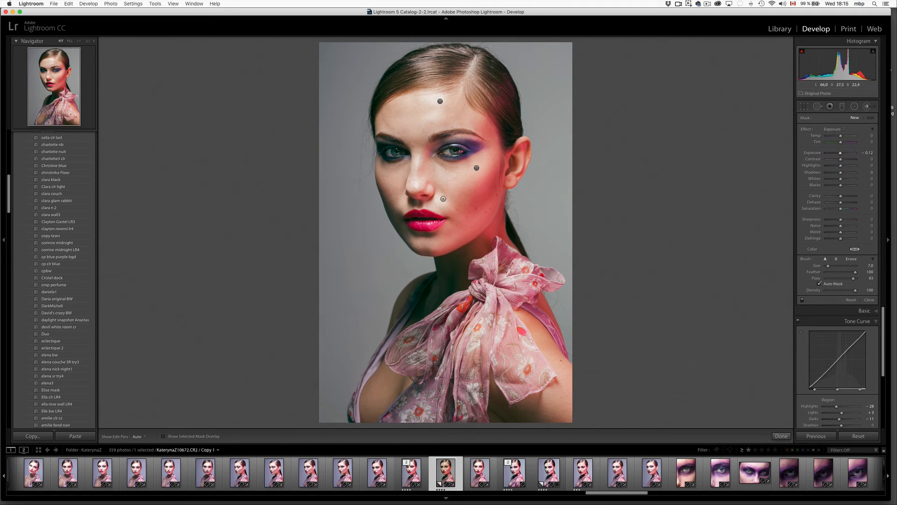
{"action": "key", "text": "h"}
{"action": "left_click_drag", "start_coordinate": [387, 202], "coordinate": [407, 234]}
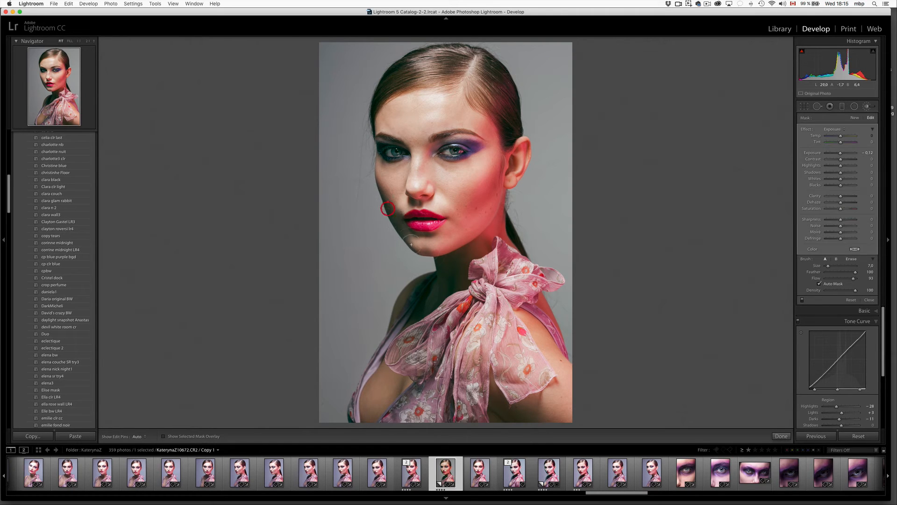
- Set the jawline adjustment's Contrast to 5 and extend it over the edge of the shoulder with a size 11 brush
{"action": "key", "text": "h"}
{"action": "left_click_drag", "start_coordinate": [843, 160], "coordinate": [841, 161]}
{"action": "scroll", "coordinate": [502, 407], "scroll_direction": "up", "scroll_amount": 4}
{"action": "key", "text": "h"}
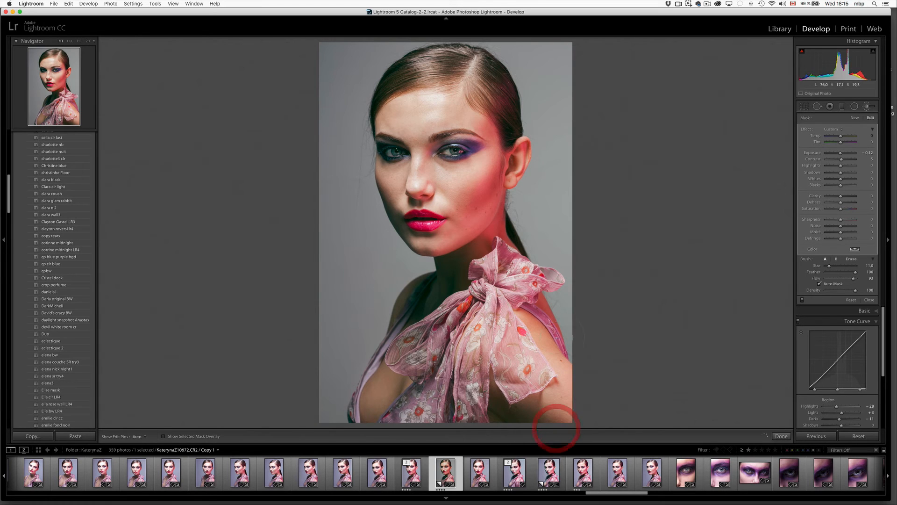
{"action": "key", "text": "h"}
{"action": "scroll", "coordinate": [556, 343], "scroll_direction": "down", "scroll_amount": 3}
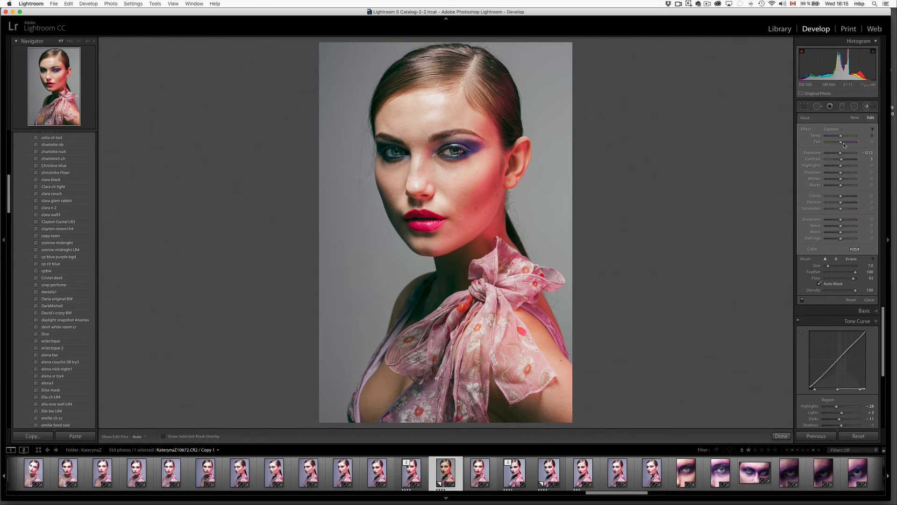
- Turn off Auto Mask and darken the chest skin beside the dress with the size 7 brush
{"action": "left_click", "coordinate": [837, 284]}
{"action": "key", "text": "h"}
{"action": "key", "text": "h"}
{"action": "key", "text": "h"}
{"action": "left_click_drag", "start_coordinate": [361, 399], "coordinate": [364, 423]}
{"action": "left_click", "coordinate": [391, 403]}
- Try darkening the temple and hairline with a new Exposure −0.12 brush adjustment, and delete it
{"action": "left_click", "coordinate": [855, 119]}
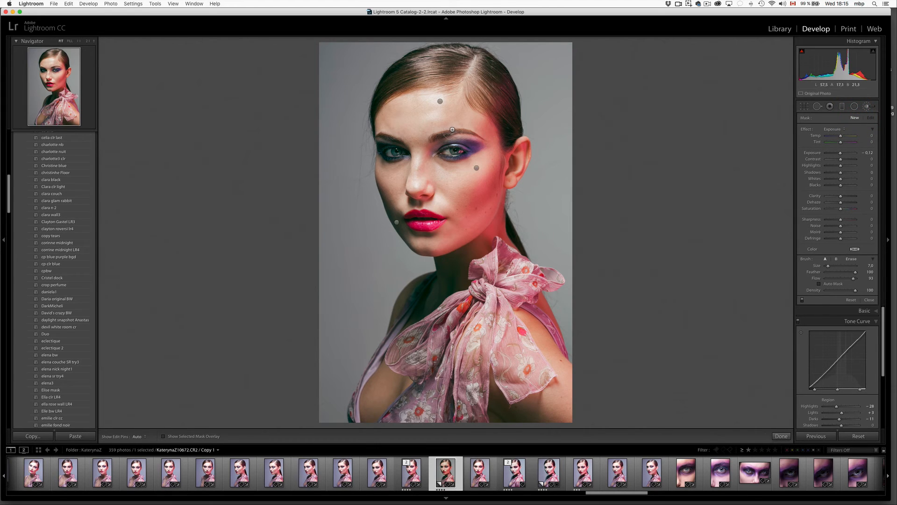
{"action": "mouse_move", "coordinate": [486, 136]}
{"action": "left_mouse_down"}
{"action": "mouse_move", "coordinate": [485, 103]}
{"action": "mouse_move", "coordinate": [488, 138]}
{"action": "mouse_move", "coordinate": [486, 117]}
{"action": "left_mouse_up"}
{"action": "key", "text": "h"}
{"action": "key", "text": "h"}
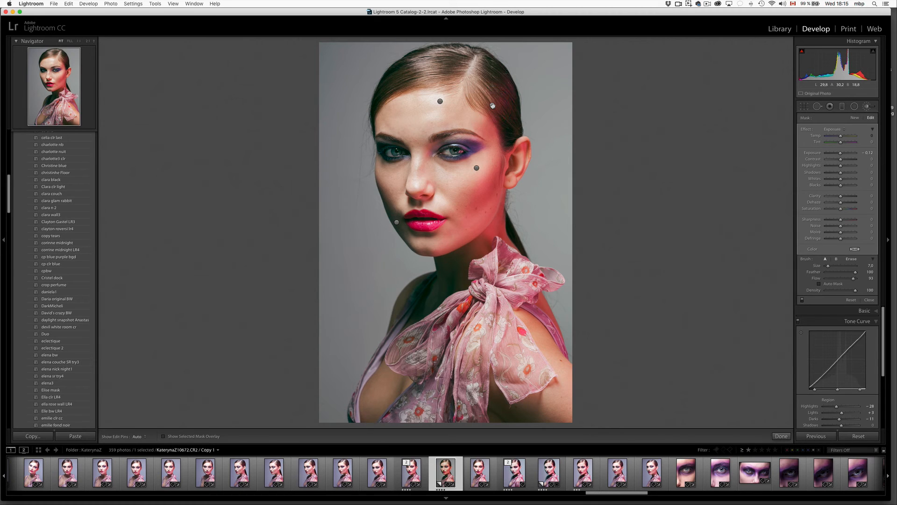
{"action": "key", "text": "BackSpace"}
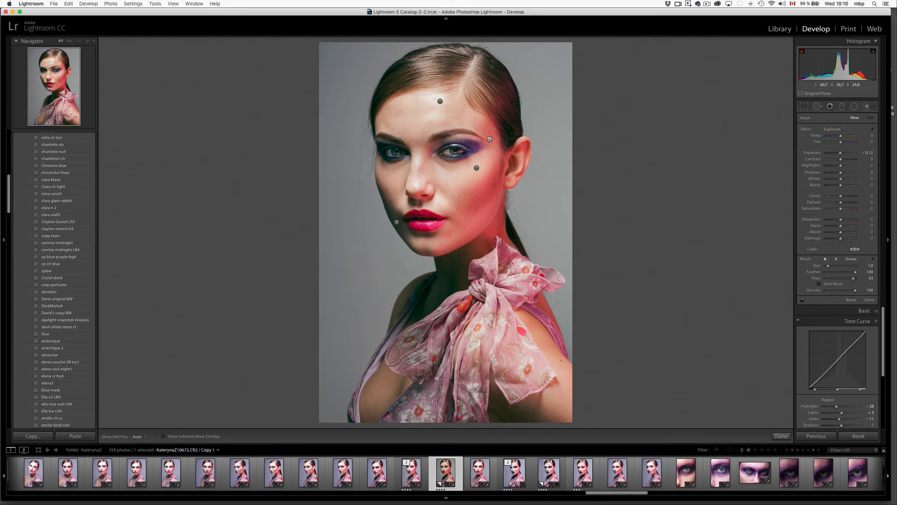
- Darken the temple beside the purple eye shadow and the opposite outer brow and eye with a new Exposure −0.12 adjustment
{"action": "left_click_drag", "start_coordinate": [489, 138], "coordinate": [491, 123]}
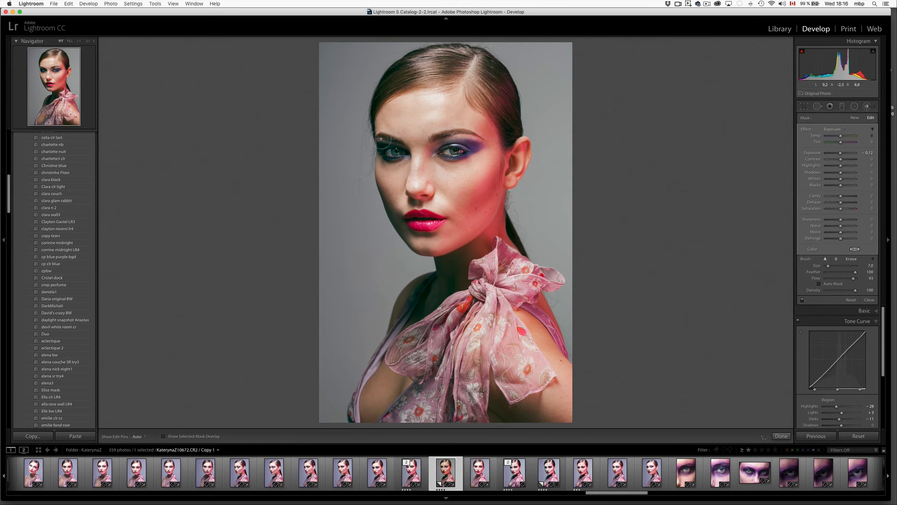
{"action": "key", "text": "bracketleft"}
{"action": "key", "text": "h"}
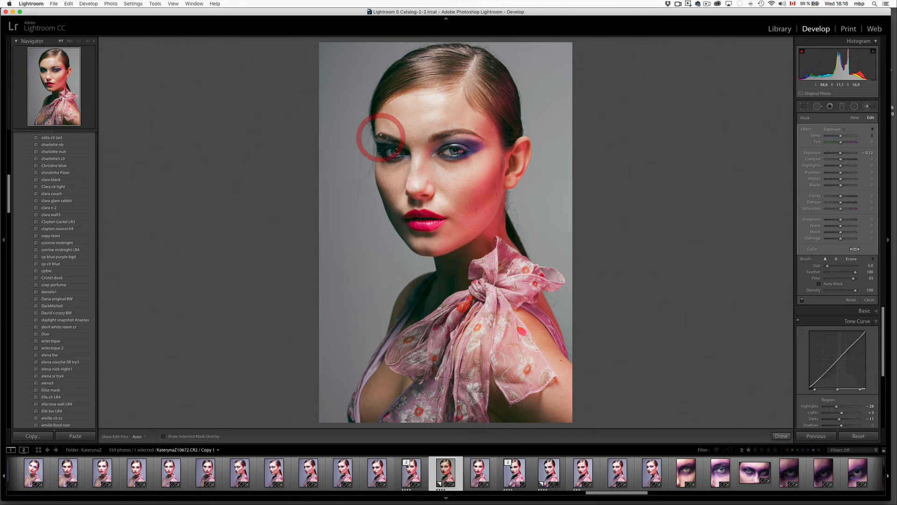
{"action": "key", "text": "h"}
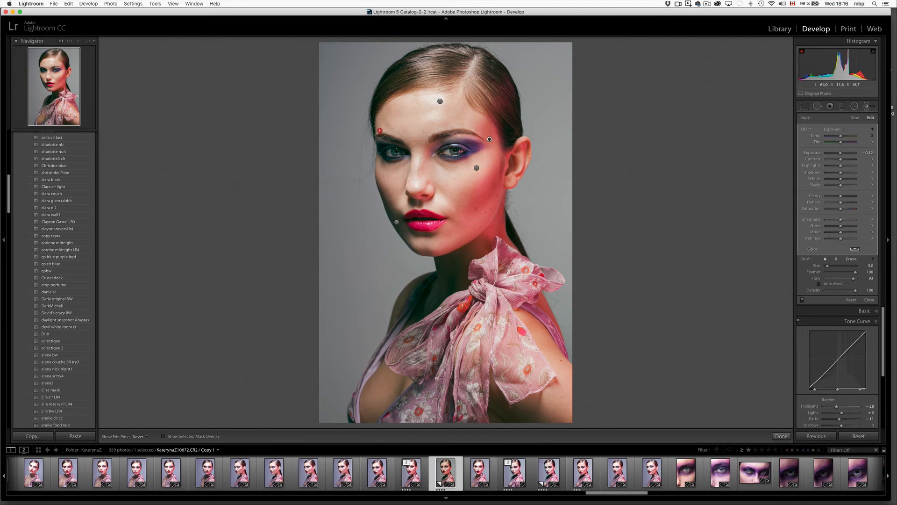
{"action": "left_click_drag", "start_coordinate": [385, 121], "coordinate": [382, 165]}
{"action": "key", "text": "bracketleft"}
{"action": "key", "text": "bracketleft"}
{"action": "key", "text": "bracketleft"}
{"action": "key", "text": "h"}
{"action": "left_click", "coordinate": [379, 162]}
{"action": "key", "text": "h"}
{"action": "key", "text": "h"}
- Contour the cheek between the ear and mouth with a larger brush and refine the shading along the cheekbone
{"action": "key", "text": "bracketright"}
{"action": "key", "text": "bracketright"}
{"action": "key", "text": "bracketright"}
{"action": "left_click_drag", "start_coordinate": [491, 187], "coordinate": [500, 148]}
{"action": "left_click", "coordinate": [484, 197]}
{"action": "mouse_move", "coordinate": [484, 197]}
{"action": "left_mouse_down"}
{"action": "mouse_move", "coordinate": [526, 127]}
{"action": "mouse_move", "coordinate": [463, 196]}
{"action": "left_mouse_up"}
{"action": "key", "text": "alt"}
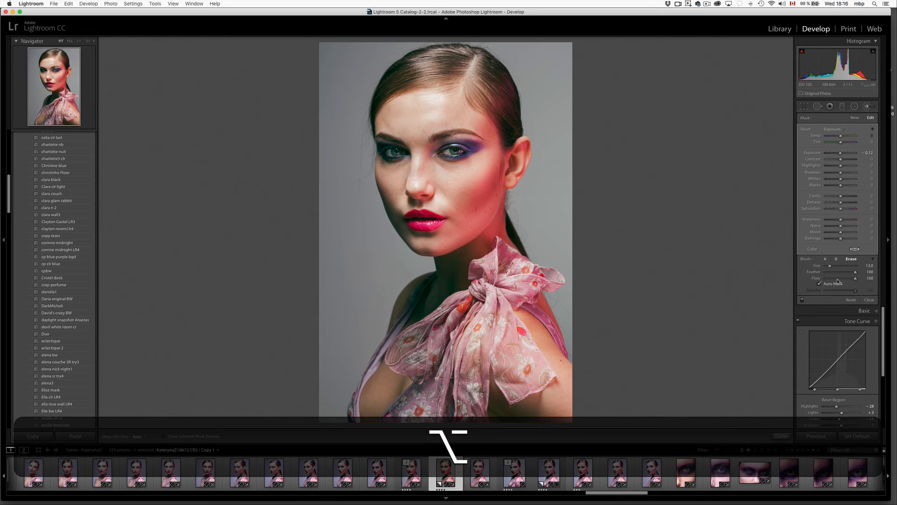
{"action": "left_click_drag", "start_coordinate": [478, 206], "coordinate": [509, 152]}
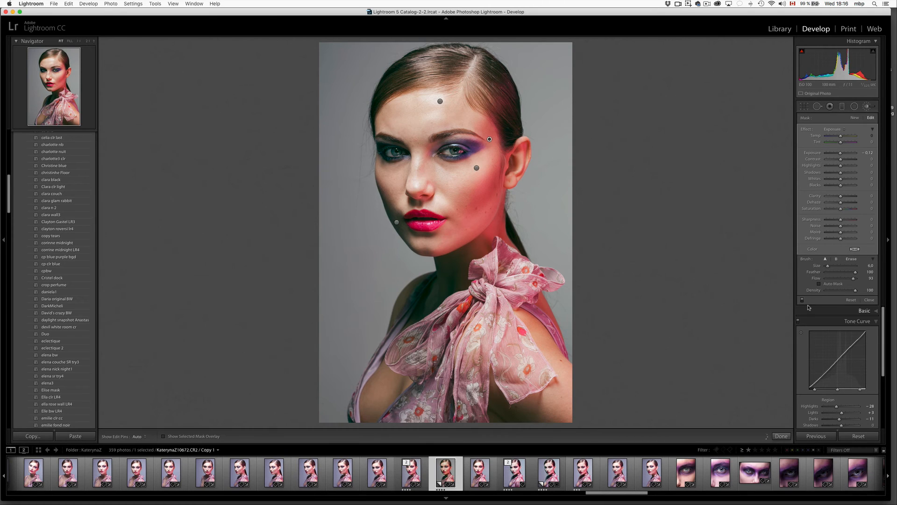
- Set up a new brush adjustment with Contrast −23 and Clarity −20
{"action": "left_click", "coordinate": [854, 118]}
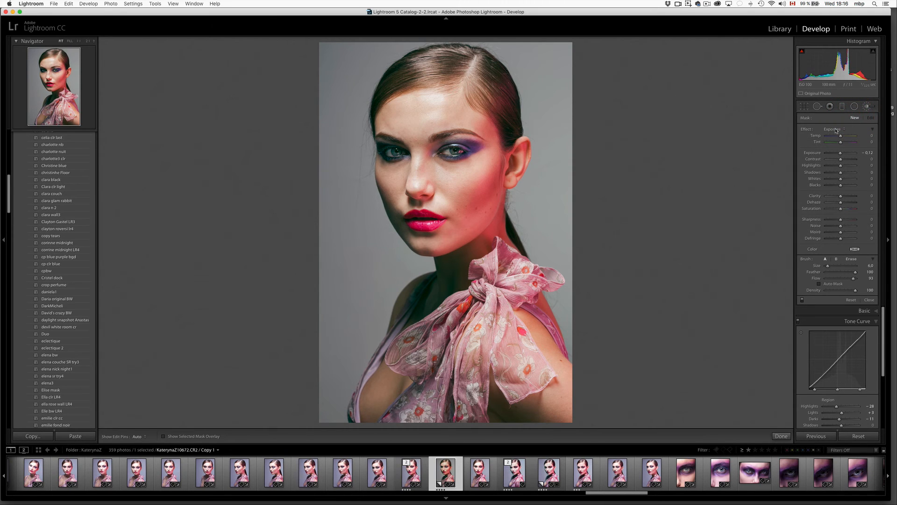
{"action": "left_click", "coordinate": [836, 132]}
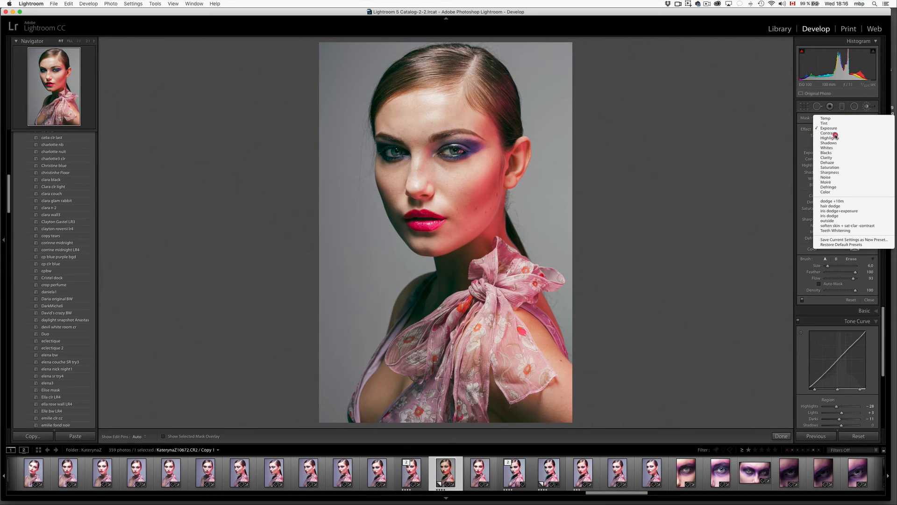
{"action": "left_click", "coordinate": [835, 134]}
{"action": "left_click_drag", "start_coordinate": [835, 159], "coordinate": [838, 160]}
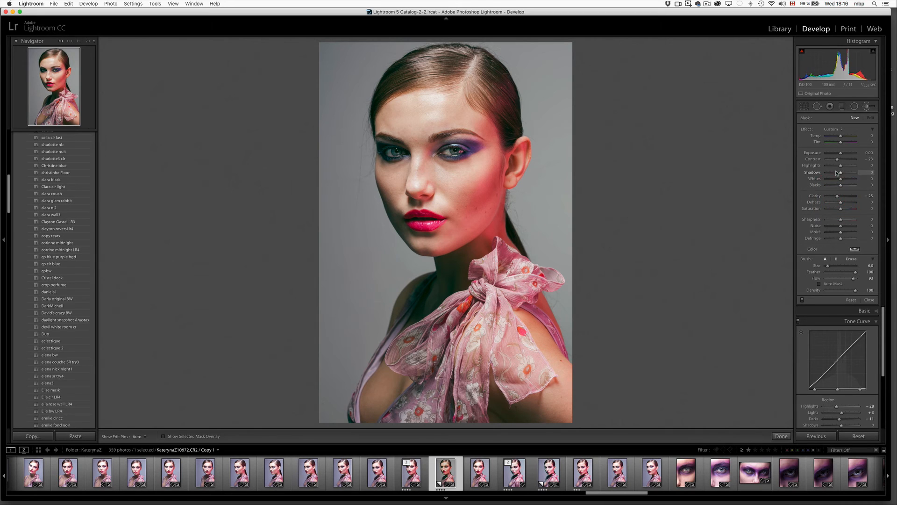
- Paint the softening adjustment over the upper arm and shoulder skin beside the dress
{"action": "scroll", "coordinate": [533, 408], "scroll_direction": "up", "scroll_amount": 3}
{"action": "key", "text": "h"}
{"action": "mouse_move", "coordinate": [535, 411]}
{"action": "left_mouse_down"}
{"action": "mouse_move", "coordinate": [560, 406]}
{"action": "mouse_move", "coordinate": [554, 353]}
{"action": "mouse_move", "coordinate": [525, 323]}
{"action": "mouse_move", "coordinate": [575, 392]}
{"action": "mouse_move", "coordinate": [532, 401]}
{"action": "left_mouse_up"}
{"action": "scroll", "coordinate": [563, 394], "scroll_direction": "down", "scroll_amount": 2}
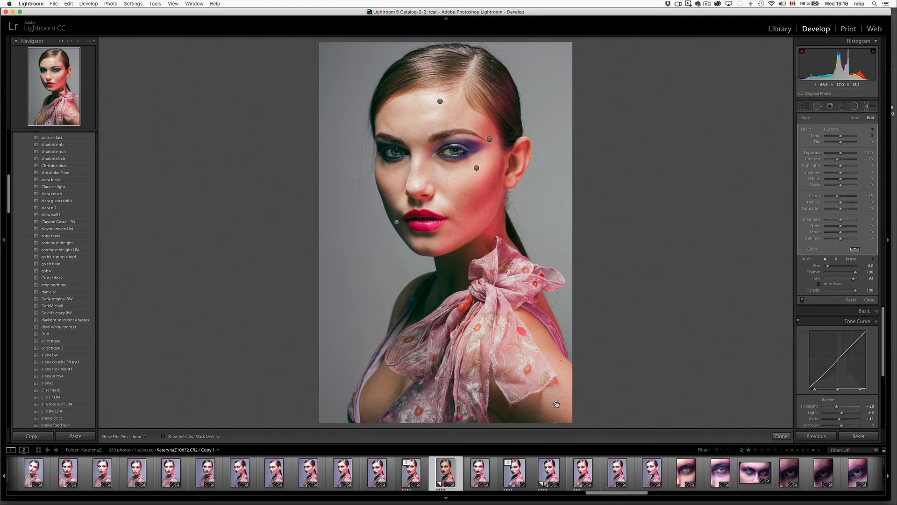
{"action": "mouse_move", "coordinate": [556, 403]}
{"action": "mouse_move", "coordinate": [532, 398]}
{"action": "left_mouse_down"}
{"action": "mouse_move", "coordinate": [486, 393]}
{"action": "mouse_move", "coordinate": [486, 384]}
{"action": "mouse_move", "coordinate": [498, 413]}
{"action": "mouse_move", "coordinate": [514, 421]}
{"action": "mouse_move", "coordinate": [486, 378]}
{"action": "left_mouse_up"}
{"action": "key", "text": "h"}
{"action": "key", "text": "h"}
{"action": "key", "text": "h"}
{"action": "key", "text": "h"}
{"action": "key", "text": "bracketleft"}
- Set up a new brush adjustment with Clarity 17 and paint it over the floral scarf and bow
{"action": "left_click", "coordinate": [853, 122]}
{"action": "left_click", "coordinate": [834, 129]}
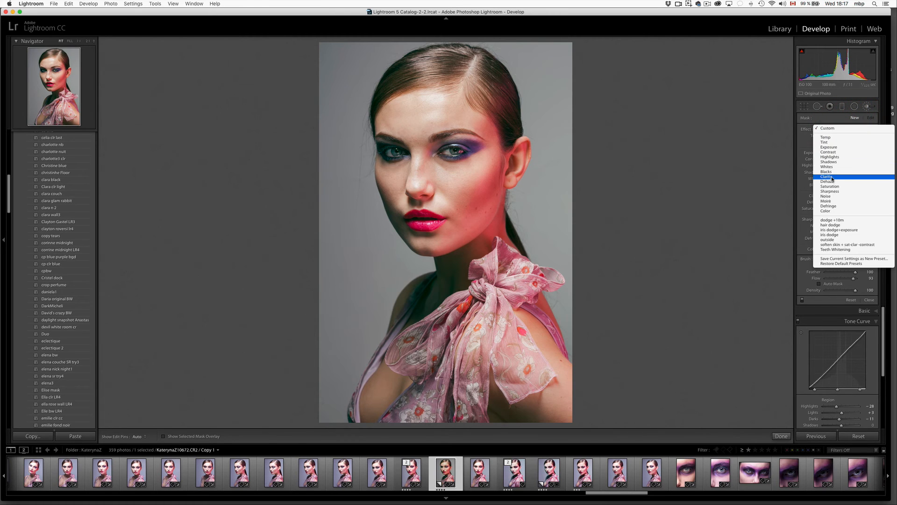
{"action": "left_click", "coordinate": [832, 178]}
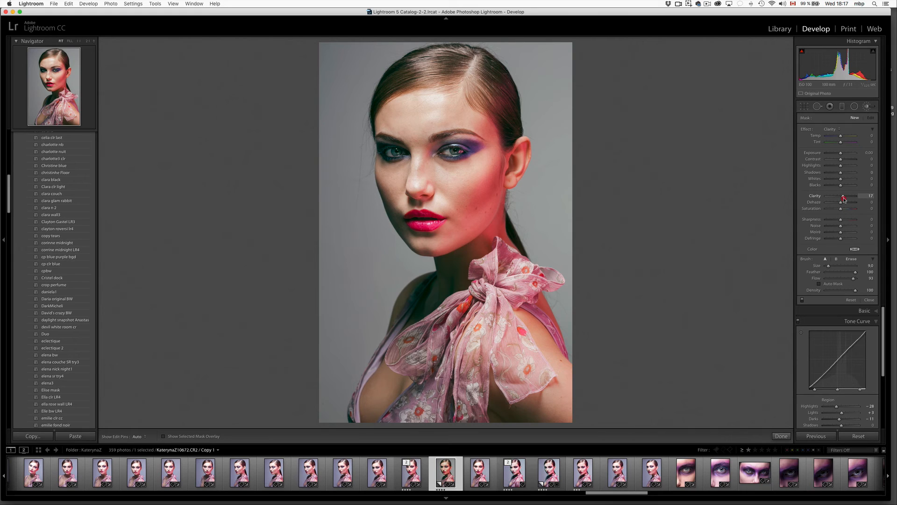
{"action": "scroll", "coordinate": [470, 360], "scroll_direction": "up", "scroll_amount": 2}
{"action": "left_click", "coordinate": [491, 305]}
{"action": "key", "text": "h"}
{"action": "left_click_drag", "start_coordinate": [493, 291], "coordinate": [500, 292]}
{"action": "key", "text": "bracketleft"}
{"action": "key", "text": "bracketleft"}
{"action": "key", "text": "bracketleft"}
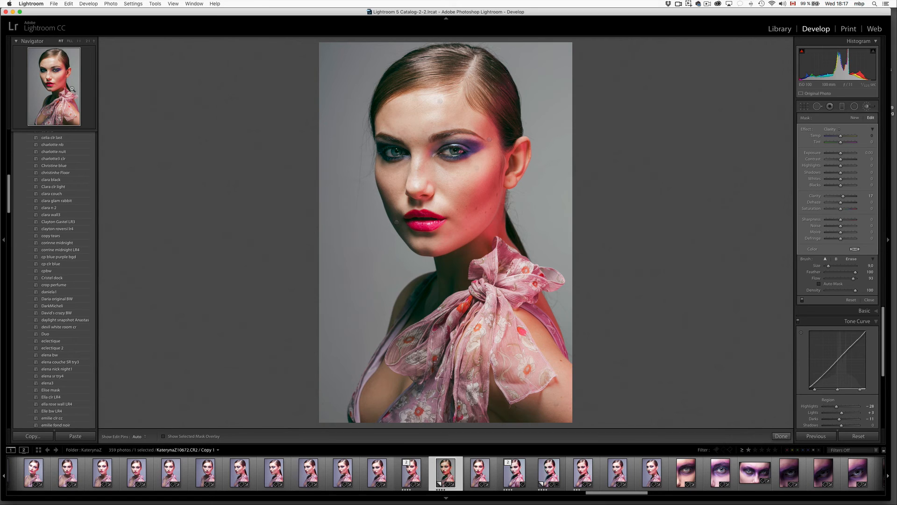
- Set up a new brush adjustment with the iris dodge+exposure preset for the eyes
{"action": "left_click", "coordinate": [78, 41]}
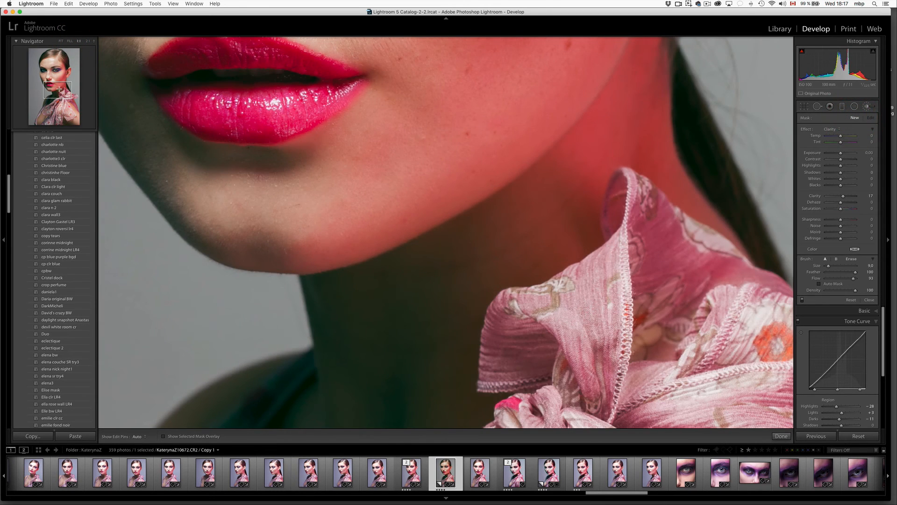
{"action": "left_click", "coordinate": [55, 74]}
{"action": "left_click_drag", "start_coordinate": [55, 75], "coordinate": [54, 72]}
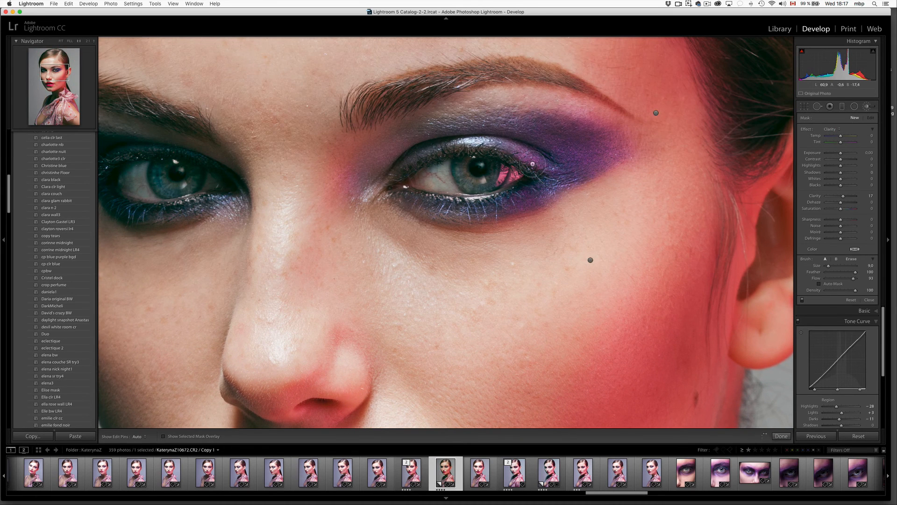
{"action": "left_click", "coordinate": [832, 130]}
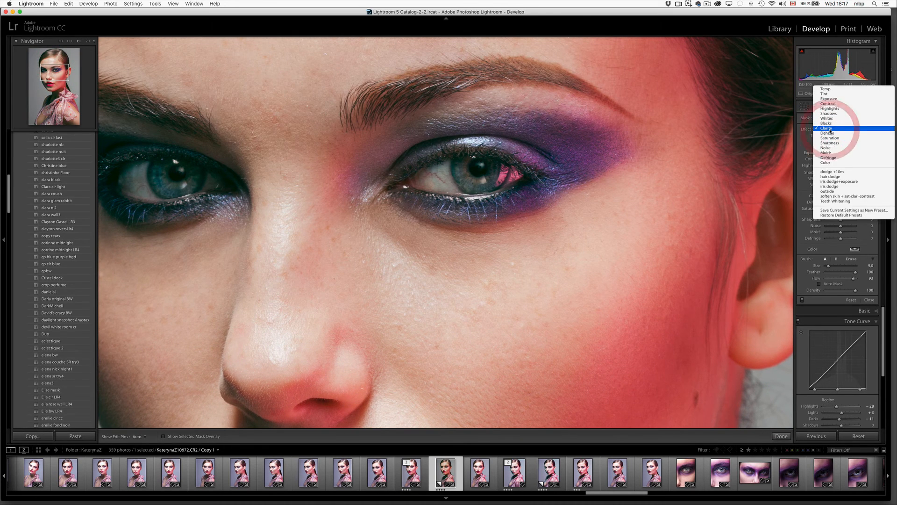
{"action": "left_click", "coordinate": [834, 182]}
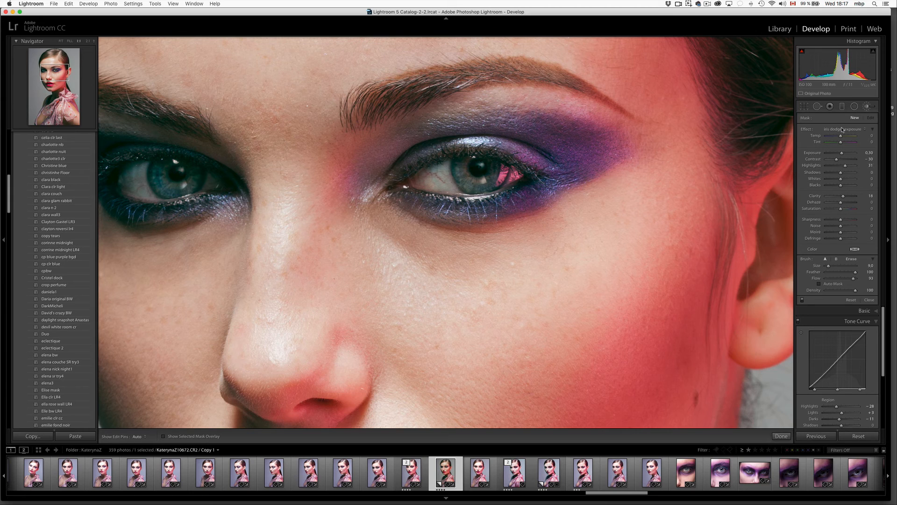
{"action": "left_click", "coordinate": [866, 130]}
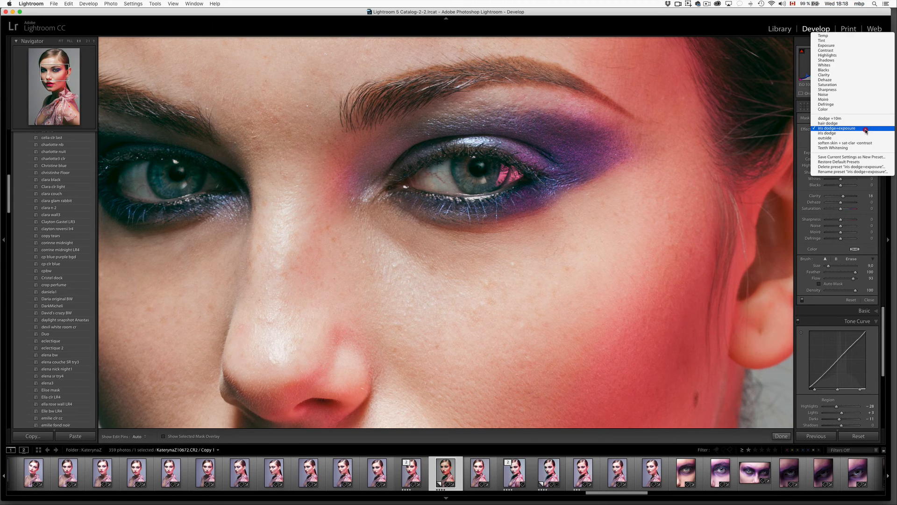
{"action": "left_click", "coordinate": [865, 152]}
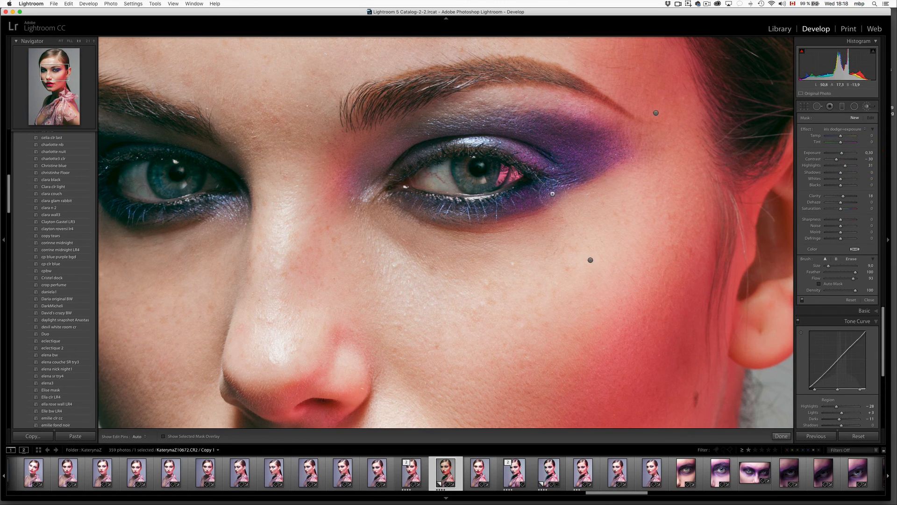
- Paint the iris adjustment over both irises with a size 5 brush and set its Exposure to −0.10
{"action": "scroll", "coordinate": [486, 173], "scroll_direction": "down", "scroll_amount": 2}
{"action": "scroll", "coordinate": [466, 170], "scroll_direction": "down", "scroll_amount": 2}
{"action": "key", "text": "h"}
{"action": "mouse_move", "coordinate": [498, 169]}
{"action": "left_mouse_down"}
{"action": "mouse_move", "coordinate": [486, 184]}
{"action": "mouse_move", "coordinate": [459, 168]}
{"action": "mouse_move", "coordinate": [498, 176]}
{"action": "mouse_move", "coordinate": [462, 169]}
{"action": "mouse_move", "coordinate": [467, 183]}
{"action": "mouse_move", "coordinate": [487, 170]}
{"action": "mouse_move", "coordinate": [462, 168]}
{"action": "mouse_move", "coordinate": [502, 170]}
{"action": "mouse_move", "coordinate": [484, 183]}
{"action": "left_mouse_up"}
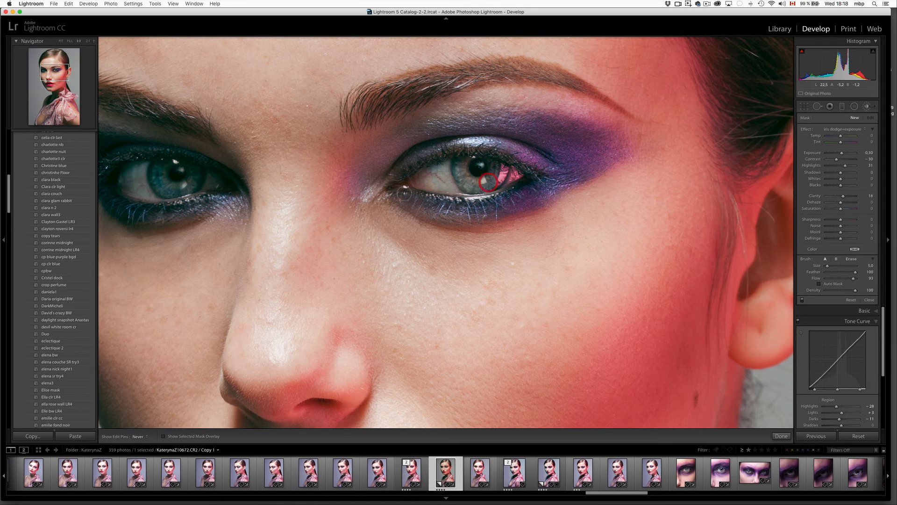
{"action": "key", "text": "h"}
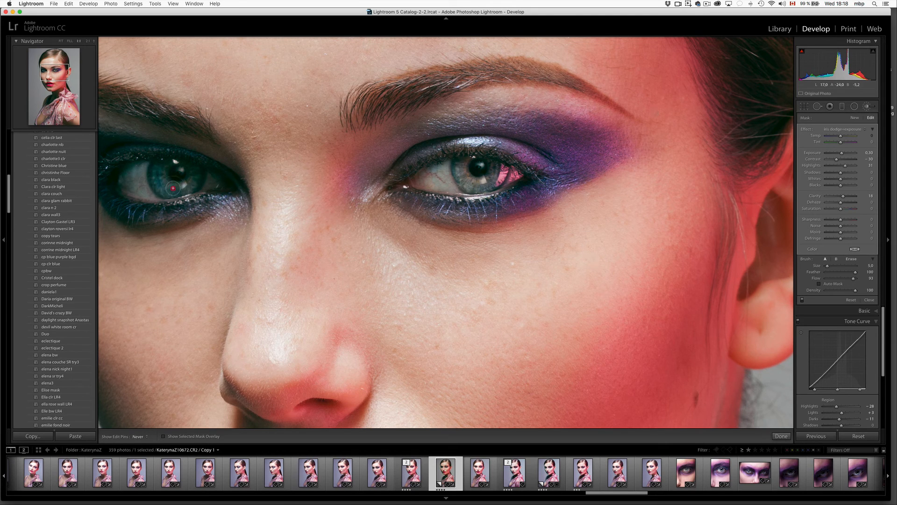
{"action": "mouse_move", "coordinate": [181, 169]}
{"action": "left_mouse_down"}
{"action": "mouse_move", "coordinate": [155, 171]}
{"action": "mouse_move", "coordinate": [163, 187]}
{"action": "mouse_move", "coordinate": [196, 174]}
{"action": "mouse_move", "coordinate": [189, 187]}
{"action": "mouse_move", "coordinate": [171, 189]}
{"action": "mouse_move", "coordinate": [159, 184]}
{"action": "mouse_move", "coordinate": [162, 169]}
{"action": "mouse_move", "coordinate": [192, 176]}
{"action": "mouse_move", "coordinate": [192, 185]}
{"action": "mouse_move", "coordinate": [169, 187]}
{"action": "mouse_move", "coordinate": [160, 172]}
{"action": "mouse_move", "coordinate": [194, 173]}
{"action": "mouse_move", "coordinate": [190, 187]}
{"action": "mouse_move", "coordinate": [154, 176]}
{"action": "mouse_move", "coordinate": [175, 190]}
{"action": "mouse_move", "coordinate": [161, 169]}
{"action": "left_mouse_up"}
{"action": "key", "text": "h"}
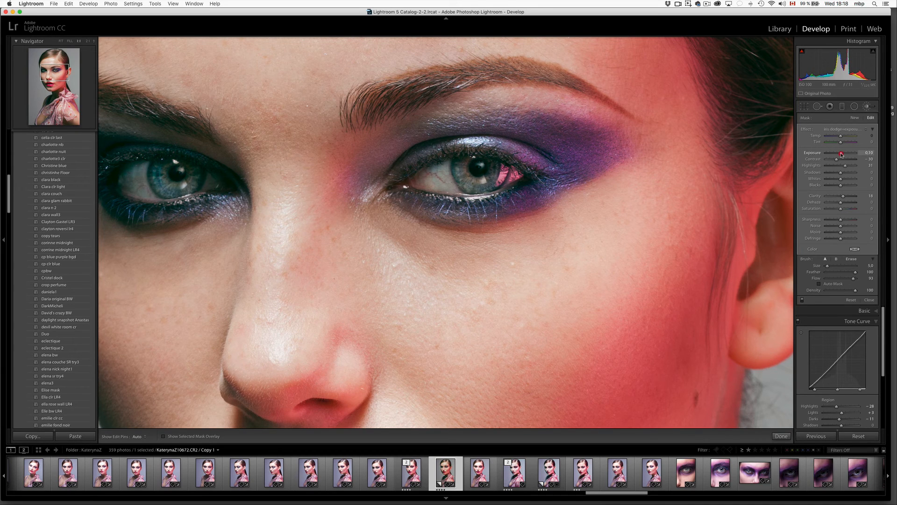
{"action": "left_click_drag", "start_coordinate": [841, 154], "coordinate": [840, 154]}
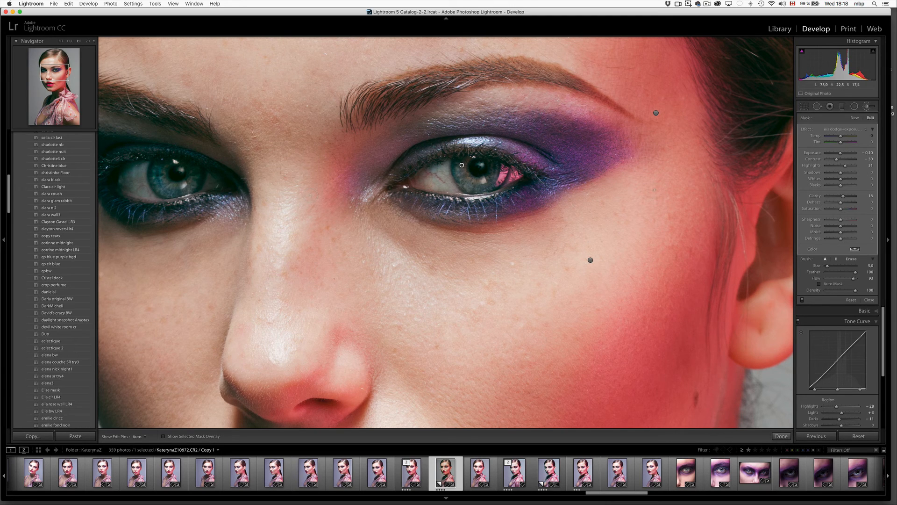
{"action": "key", "text": "super"}
{"action": "key", "text": "super+minus"}
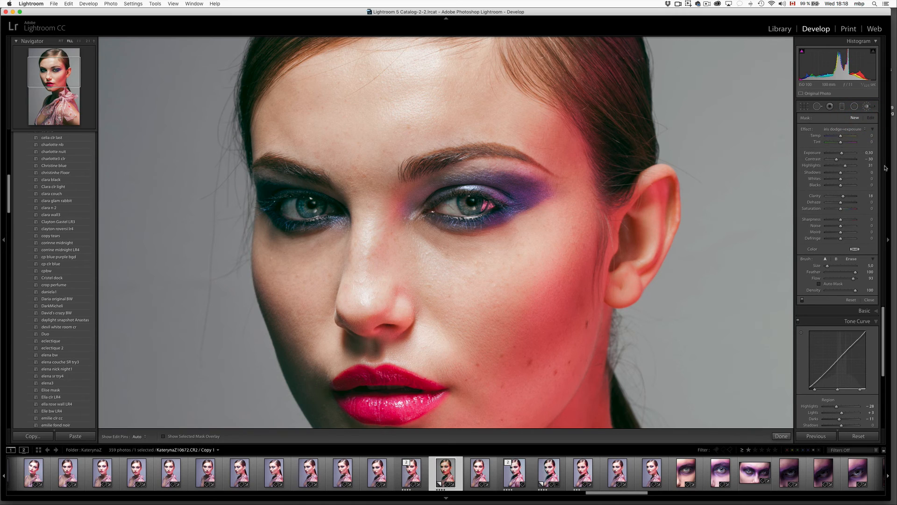
- Set up a new brush adjustment with Exposure 0.10, Contrast −7 and Flow 80
{"action": "left_click", "coordinate": [846, 130]}
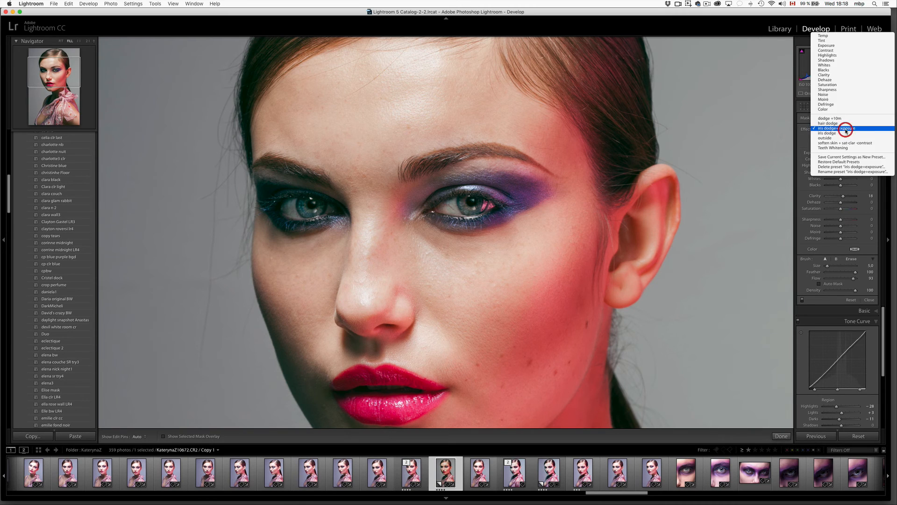
{"action": "left_click", "coordinate": [840, 45]}
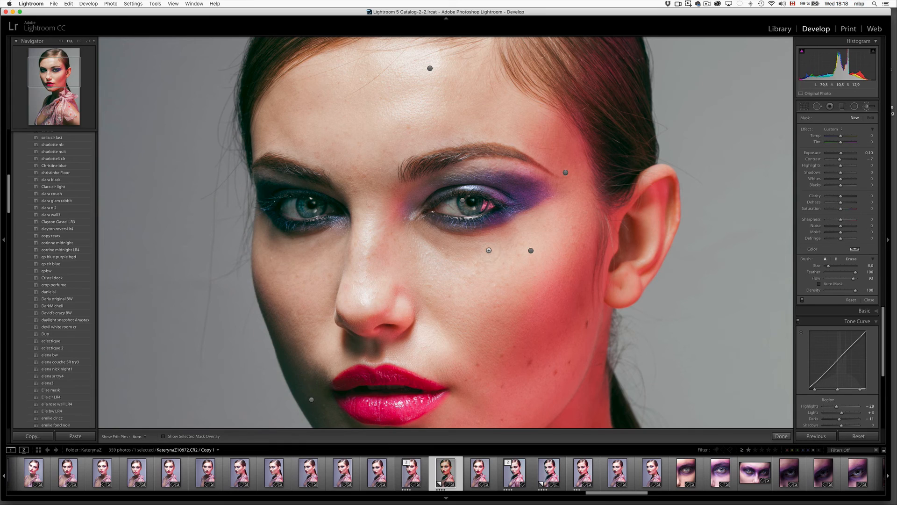
{"action": "key", "text": "]"}
{"action": "left_click", "coordinate": [852, 279]}
{"action": "key", "text": "8"}
- Paint the brightening adjustment over the upper cheek skin beneath both eyes
{"action": "scroll", "coordinate": [473, 249], "scroll_direction": "down", "scroll_amount": 1}
{"action": "mouse_move", "coordinate": [450, 245]}
{"action": "left_mouse_down"}
{"action": "mouse_move", "coordinate": [436, 238]}
{"action": "mouse_move", "coordinate": [483, 247]}
{"action": "mouse_move", "coordinate": [435, 244]}
{"action": "mouse_move", "coordinate": [462, 252]}
{"action": "mouse_move", "coordinate": [498, 244]}
{"action": "mouse_move", "coordinate": [448, 246]}
{"action": "left_mouse_up"}
{"action": "scroll", "coordinate": [326, 247], "scroll_direction": "down", "scroll_amount": 1}
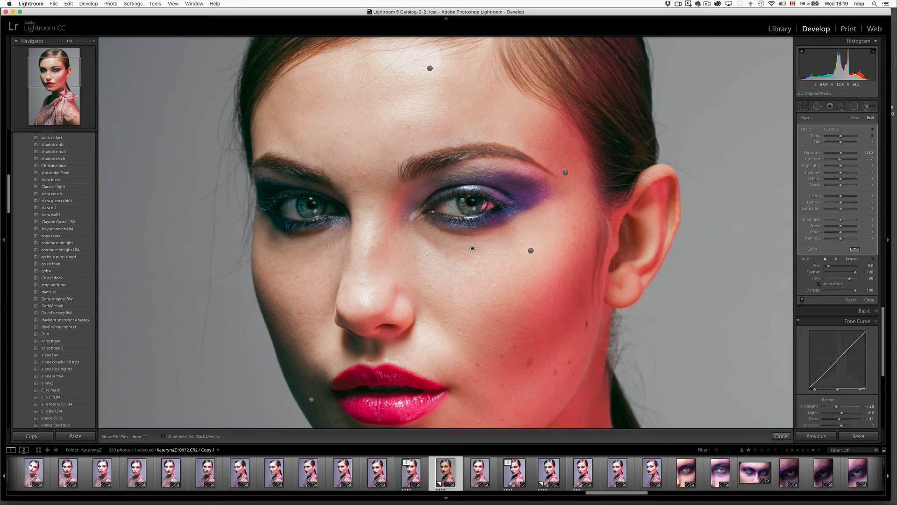
{"action": "key", "text": "h"}
{"action": "left_click", "coordinate": [314, 249]}
{"action": "mouse_move", "coordinate": [314, 249]}
{"action": "left_mouse_down"}
{"action": "mouse_move", "coordinate": [331, 237]}
{"action": "mouse_move", "coordinate": [285, 250]}
{"action": "left_mouse_up"}
{"action": "key", "text": "h"}
{"action": "scroll", "coordinate": [463, 395], "scroll_direction": "down", "scroll_amount": 5}
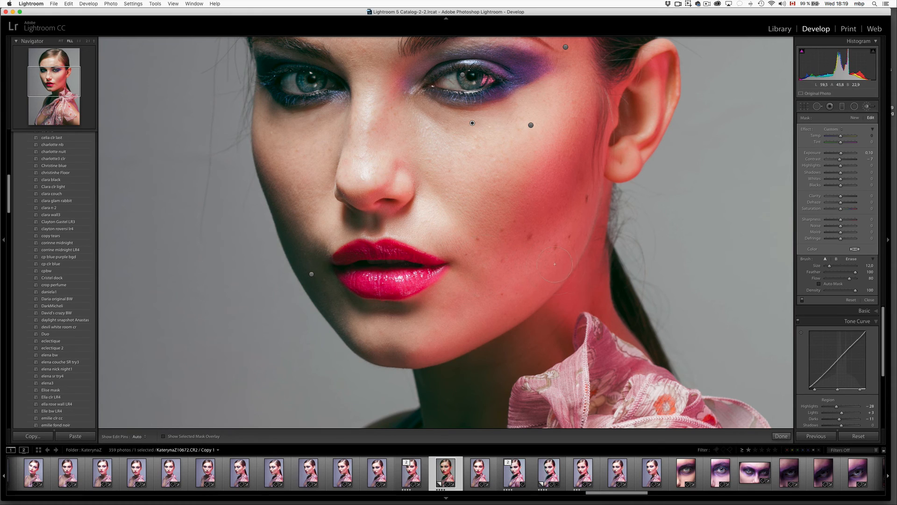
- Set up another new brush adjustment with only Exposure 0.10 and enable Auto Mask
{"action": "left_click", "coordinate": [855, 118]}
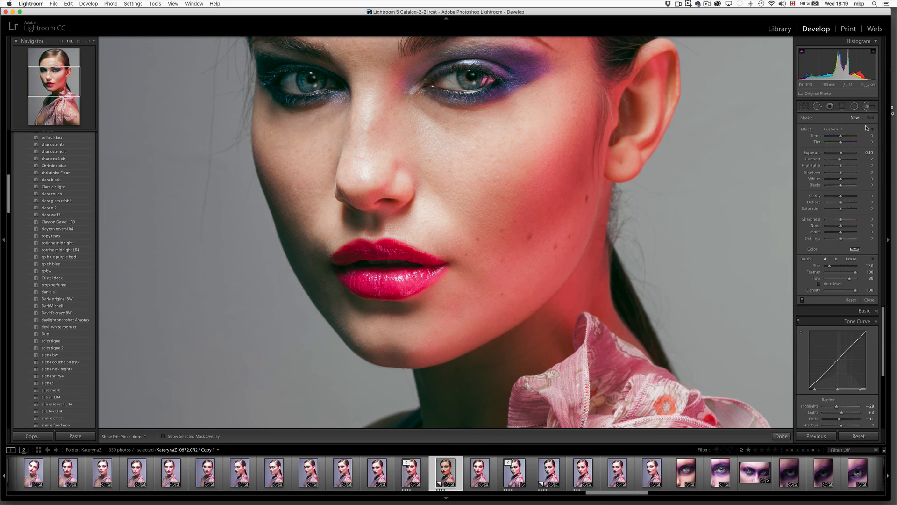
{"action": "left_click", "coordinate": [831, 130]}
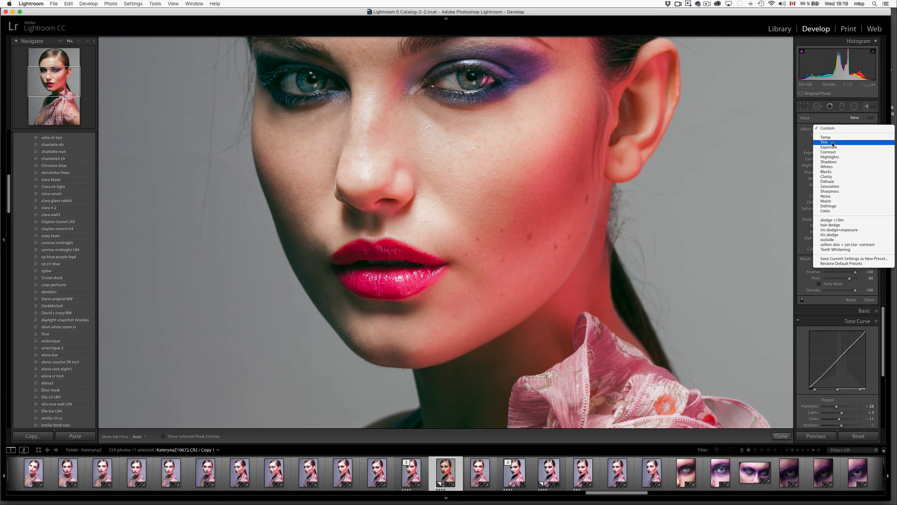
{"action": "left_click", "coordinate": [827, 147]}
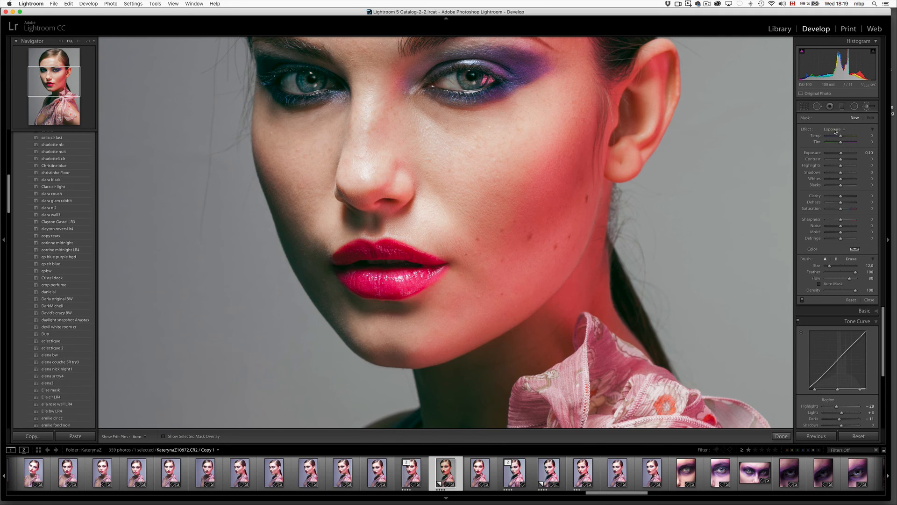
{"action": "left_click", "coordinate": [835, 130]}
{"action": "left_click", "coordinate": [699, 122]}
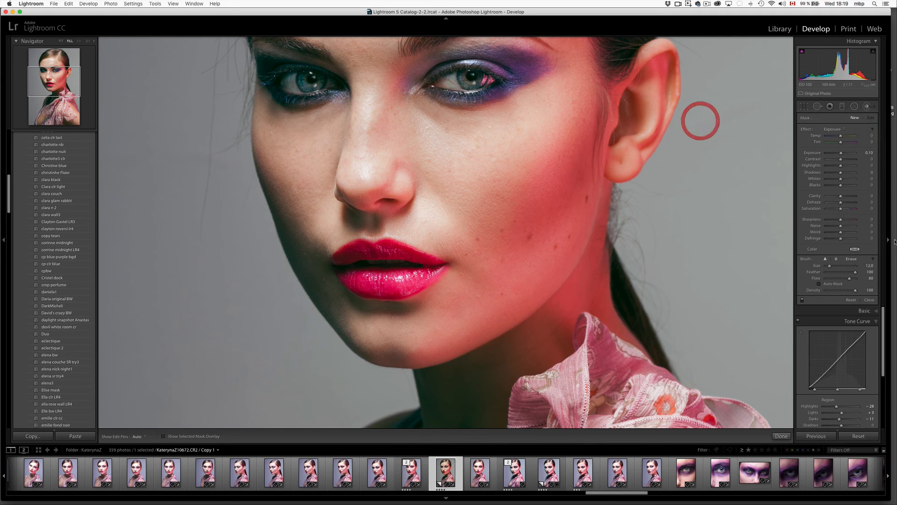
{"action": "left_click", "coordinate": [832, 284]}
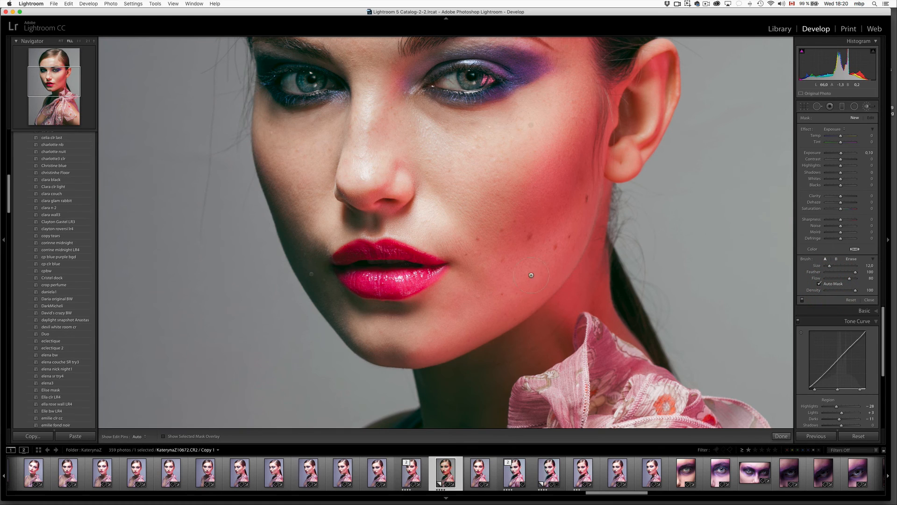
- Paint the auto-masked adjustment over the lips with a size 7 brush, checking coverage with the mask overlay
{"action": "scroll", "coordinate": [407, 242], "scroll_direction": "down", "scroll_amount": 3}
{"action": "scroll", "coordinate": [411, 255], "scroll_direction": "down", "scroll_amount": 2}
{"action": "key", "text": "h"}
{"action": "mouse_move", "coordinate": [354, 250]}
{"action": "left_mouse_down"}
{"action": "mouse_move", "coordinate": [342, 258]}
{"action": "mouse_move", "coordinate": [404, 254]}
{"action": "mouse_move", "coordinate": [431, 264]}
{"action": "mouse_move", "coordinate": [423, 279]}
{"action": "mouse_move", "coordinate": [404, 283]}
{"action": "mouse_move", "coordinate": [347, 277]}
{"action": "mouse_move", "coordinate": [407, 277]}
{"action": "mouse_move", "coordinate": [395, 270]}
{"action": "mouse_move", "coordinate": [344, 276]}
{"action": "mouse_move", "coordinate": [376, 295]}
{"action": "mouse_move", "coordinate": [413, 290]}
{"action": "mouse_move", "coordinate": [444, 266]}
{"action": "mouse_move", "coordinate": [403, 275]}
{"action": "mouse_move", "coordinate": [339, 260]}
{"action": "left_mouse_up"}
{"action": "key", "text": "o"}
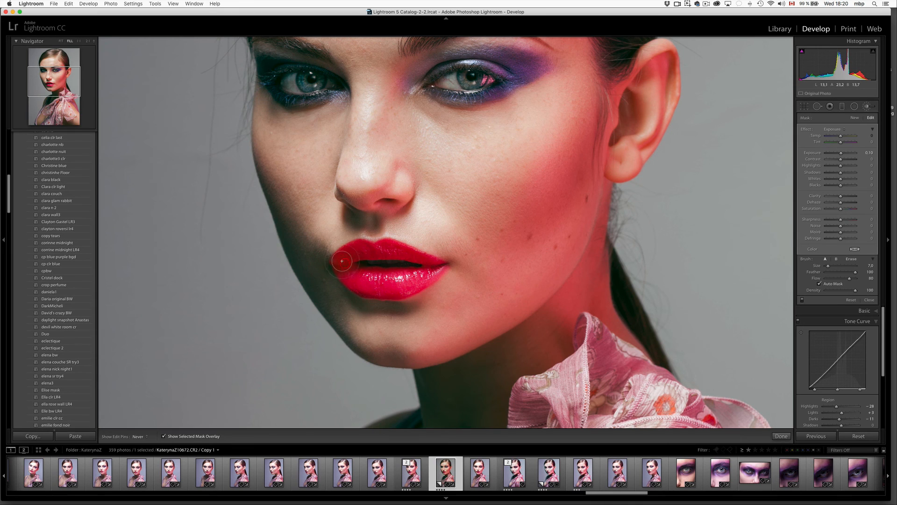
{"action": "mouse_move", "coordinate": [337, 260]}
{"action": "left_mouse_down"}
{"action": "mouse_move", "coordinate": [395, 251]}
{"action": "mouse_move", "coordinate": [438, 265]}
{"action": "left_mouse_up"}
{"action": "key", "text": "h"}
{"action": "key", "text": "h"}
{"action": "key", "text": "h"}
{"action": "key", "text": "o"}
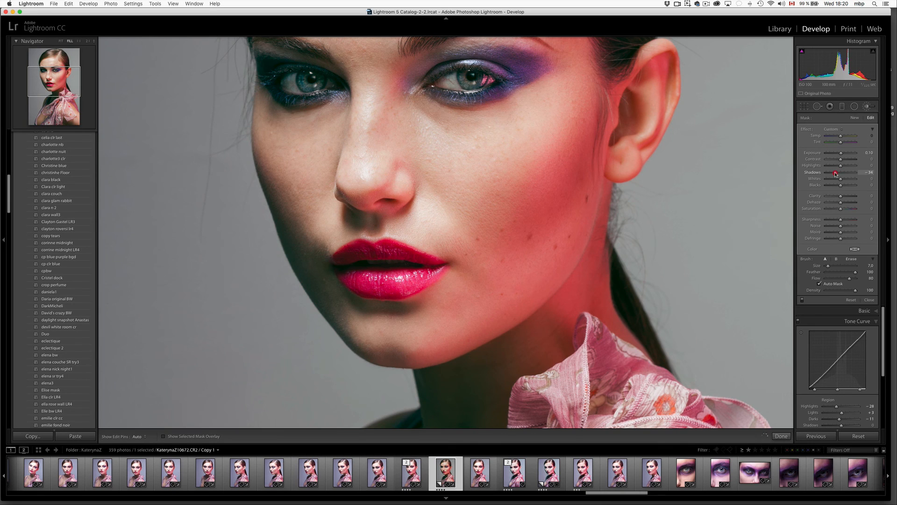
- Set the lip adjustment's Shadows to −38 and Exposure to −0.29, and shift its temperature strongly towards blue
{"action": "left_click_drag", "start_coordinate": [835, 173], "coordinate": [834, 173]}
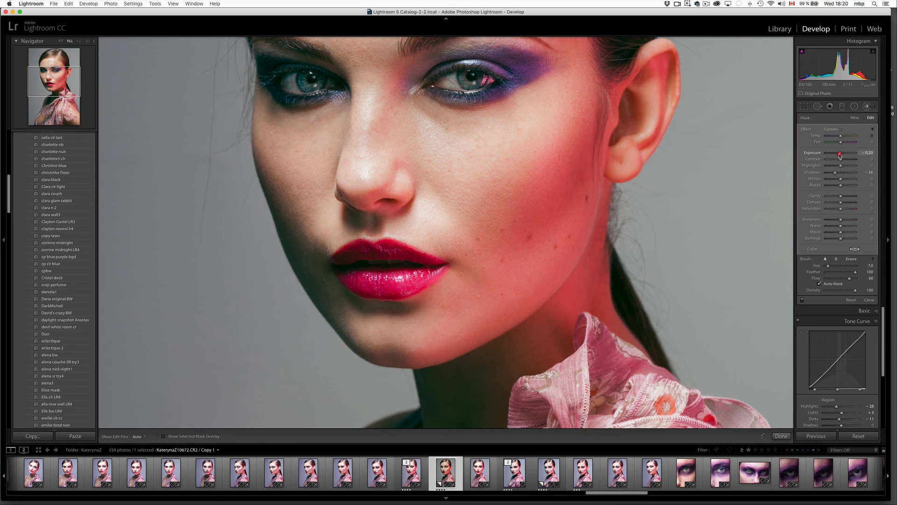
{"action": "left_click_drag", "start_coordinate": [840, 155], "coordinate": [839, 156]}
{"action": "left_click_drag", "start_coordinate": [841, 137], "coordinate": [827, 137]}
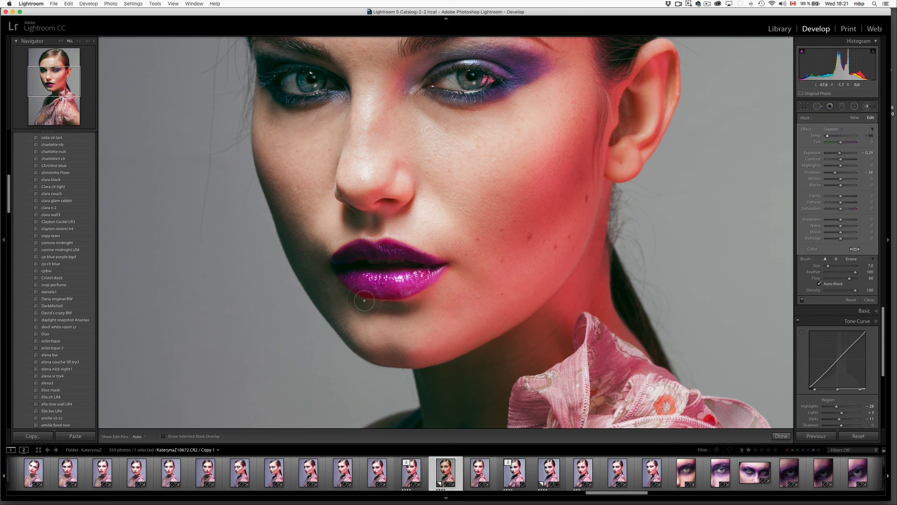
- Fill in the lower lip's edge in the lip mask with a size 5 brush
{"action": "key", "text": "bracketleft"}
{"action": "key", "text": "bracketleft"}
{"action": "key", "text": "h"}
{"action": "left_click_drag", "start_coordinate": [353, 288], "coordinate": [410, 292]}
{"action": "key", "text": "h"}
- Reset the lip adjustment's temperature, then set Temp to −13 and Tint to 5
{"action": "double_click", "coordinate": [817, 136]}
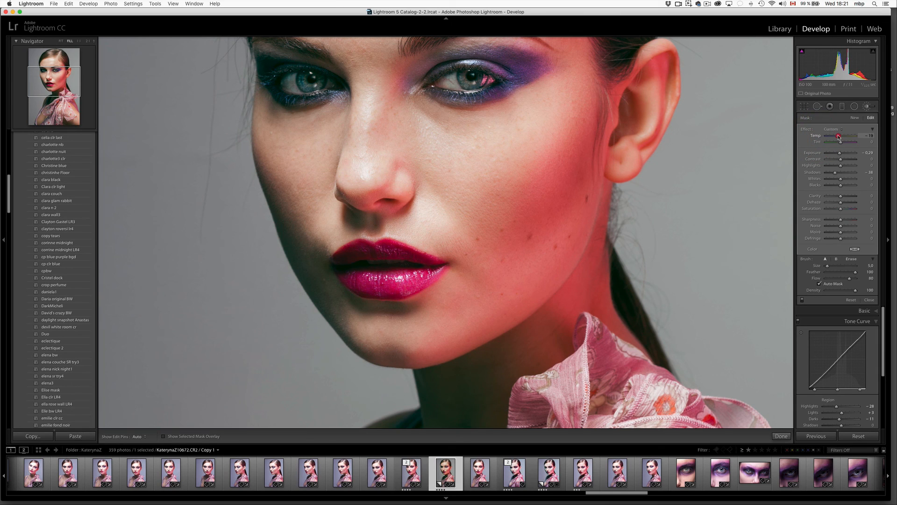
{"action": "left_click_drag", "start_coordinate": [839, 137], "coordinate": [840, 137]}
{"action": "left_click_drag", "start_coordinate": [840, 142], "coordinate": [846, 143]}
{"action": "left_click", "coordinate": [842, 144]}
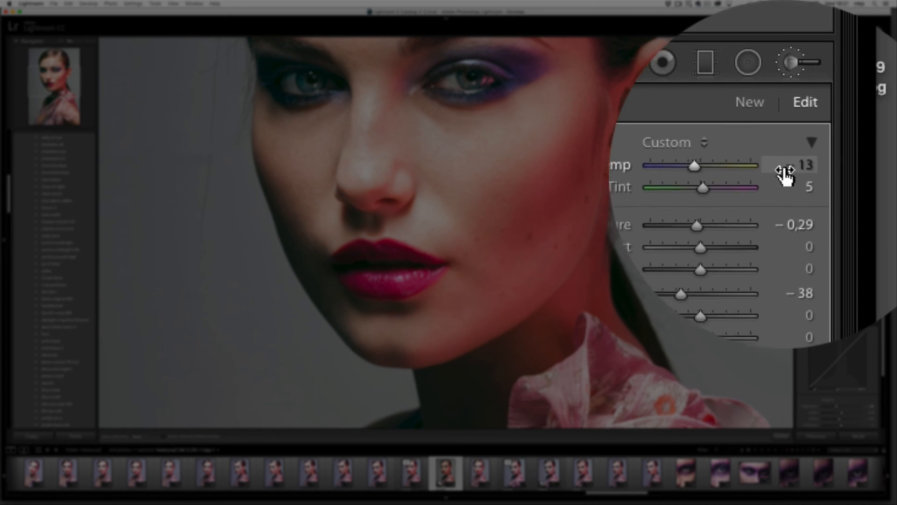
{"action": "left_click", "coordinate": [724, 178]}
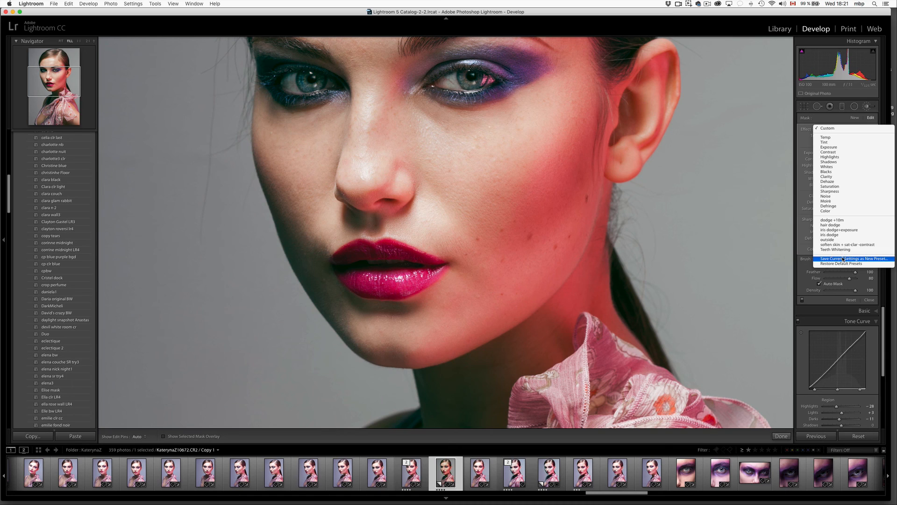
{"action": "left_click", "coordinate": [844, 259]}
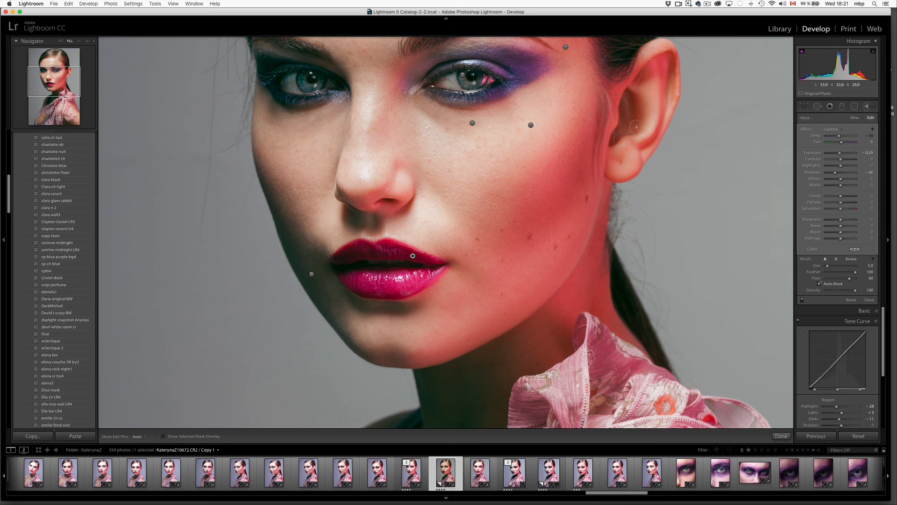
- Refine the lip mask by painting along the lower lip's edge and across the mouth
{"action": "key", "text": "h"}
{"action": "mouse_move", "coordinate": [367, 299]}
{"action": "left_mouse_down"}
{"action": "mouse_move", "coordinate": [411, 293]}
{"action": "mouse_move", "coordinate": [366, 297]}
{"action": "mouse_move", "coordinate": [417, 292]}
{"action": "left_mouse_up"}
{"action": "mouse_move", "coordinate": [445, 265]}
{"action": "left_mouse_down"}
{"action": "mouse_move", "coordinate": [411, 297]}
{"action": "mouse_move", "coordinate": [424, 286]}
{"action": "mouse_move", "coordinate": [372, 297]}
{"action": "mouse_move", "coordinate": [345, 277]}
{"action": "left_mouse_up"}
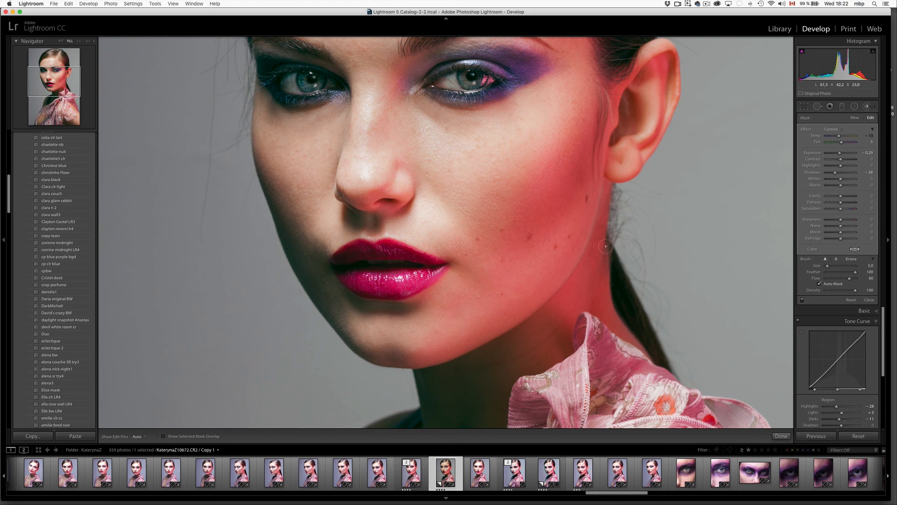
{"action": "key", "text": "h"}
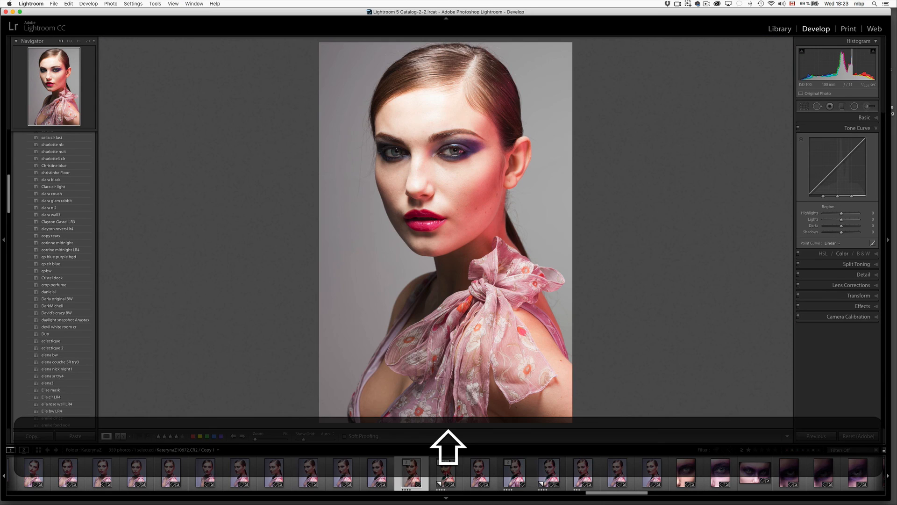
- Compare the original portrait and the retouched virtual copy side by side
{"action": "left_click", "coordinate": [447, 476], "text": "shift"}
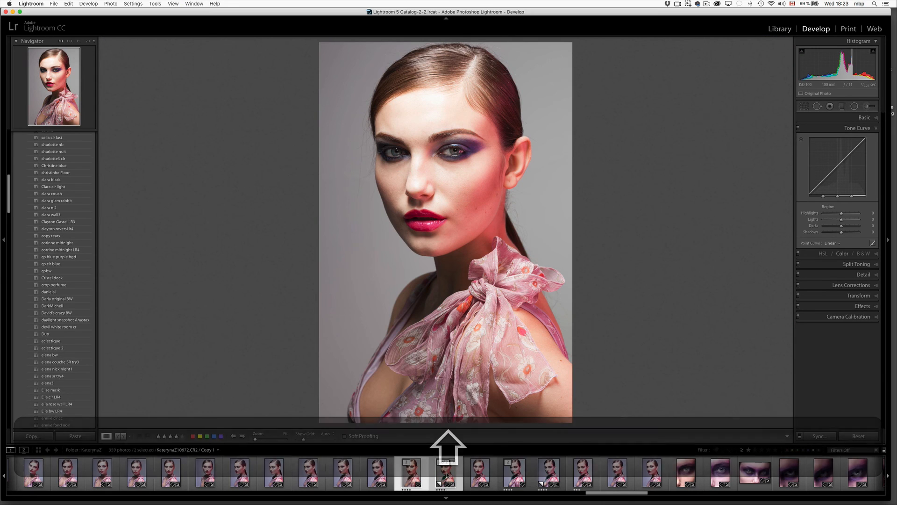
{"action": "key", "text": "c"}
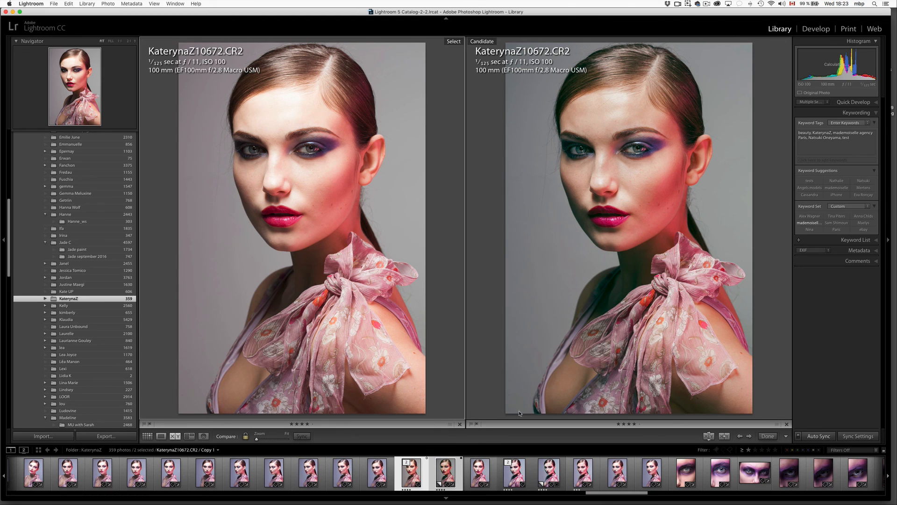